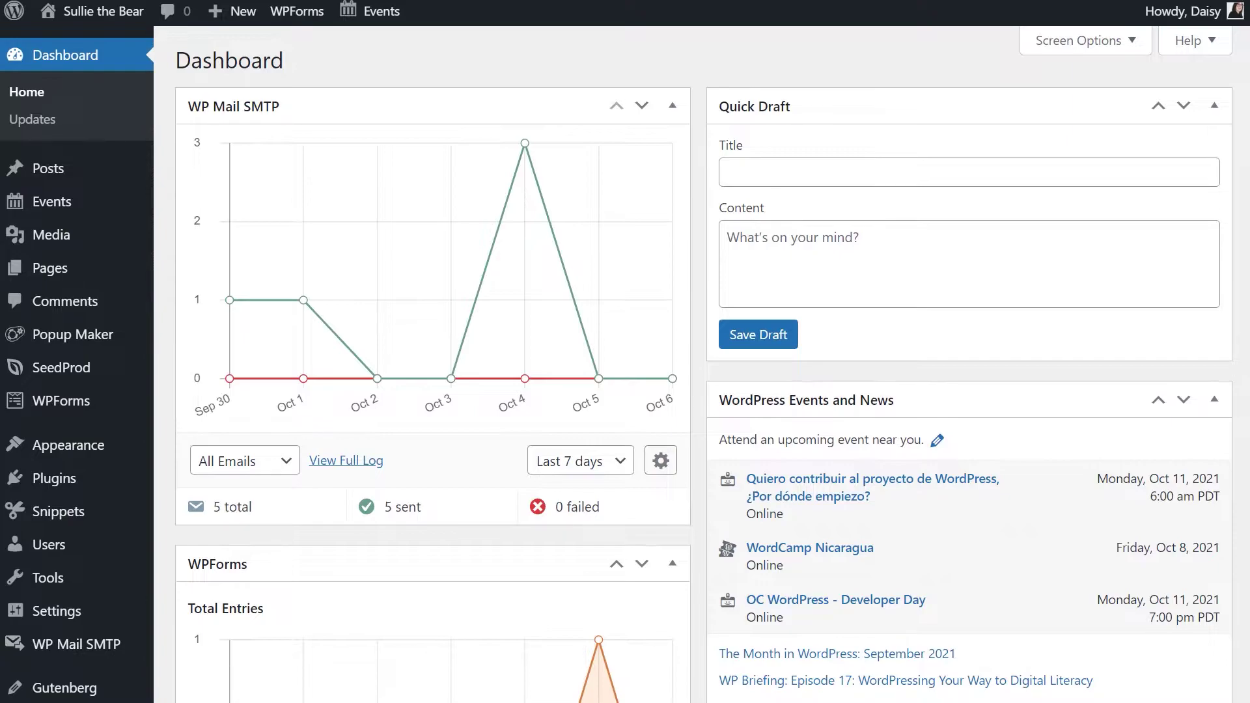
# - Install and activate the Form Locker addon from the WPForms Addons page
pyautogui.moveTo(37, 400)
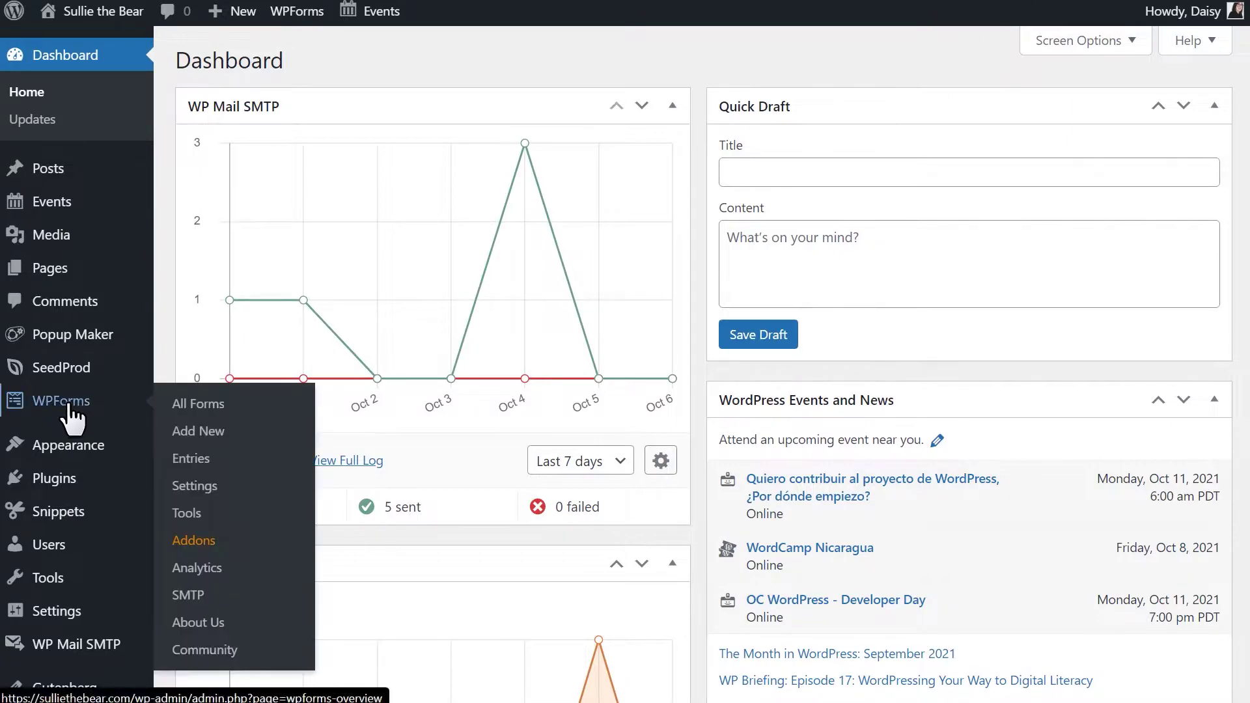
pyautogui.click(232, 535)
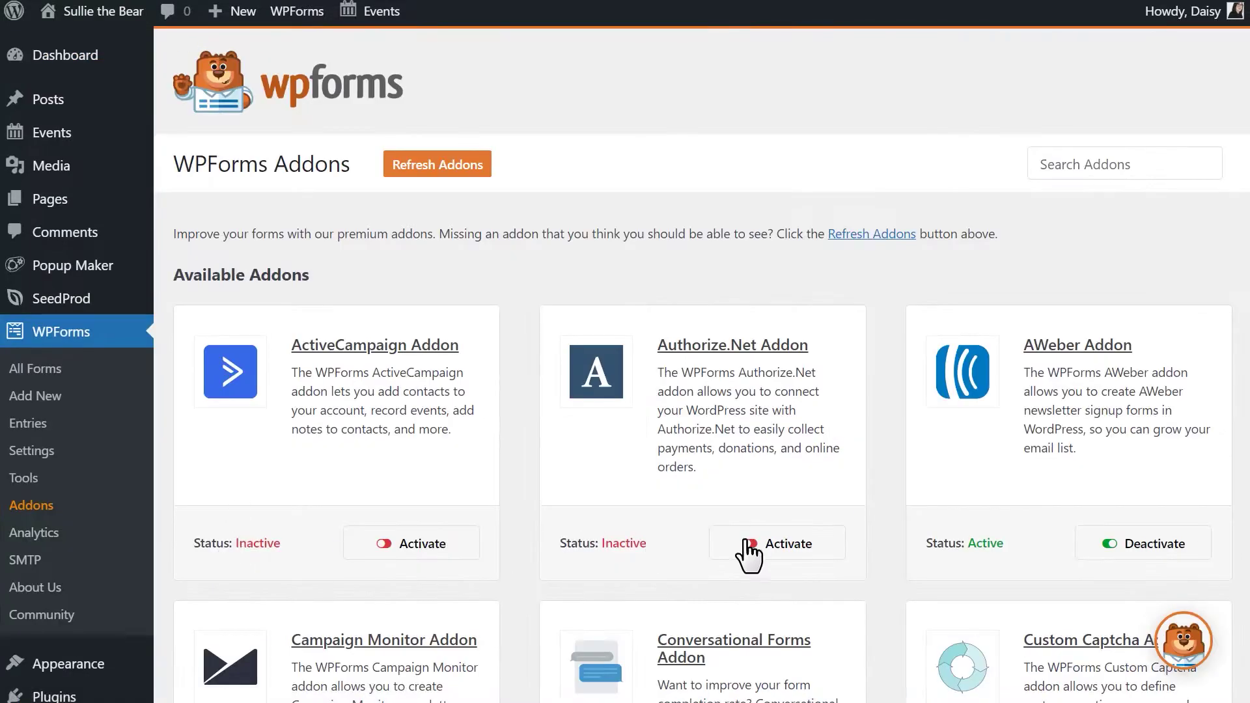
pyautogui.scroll(-13, 890, 507)
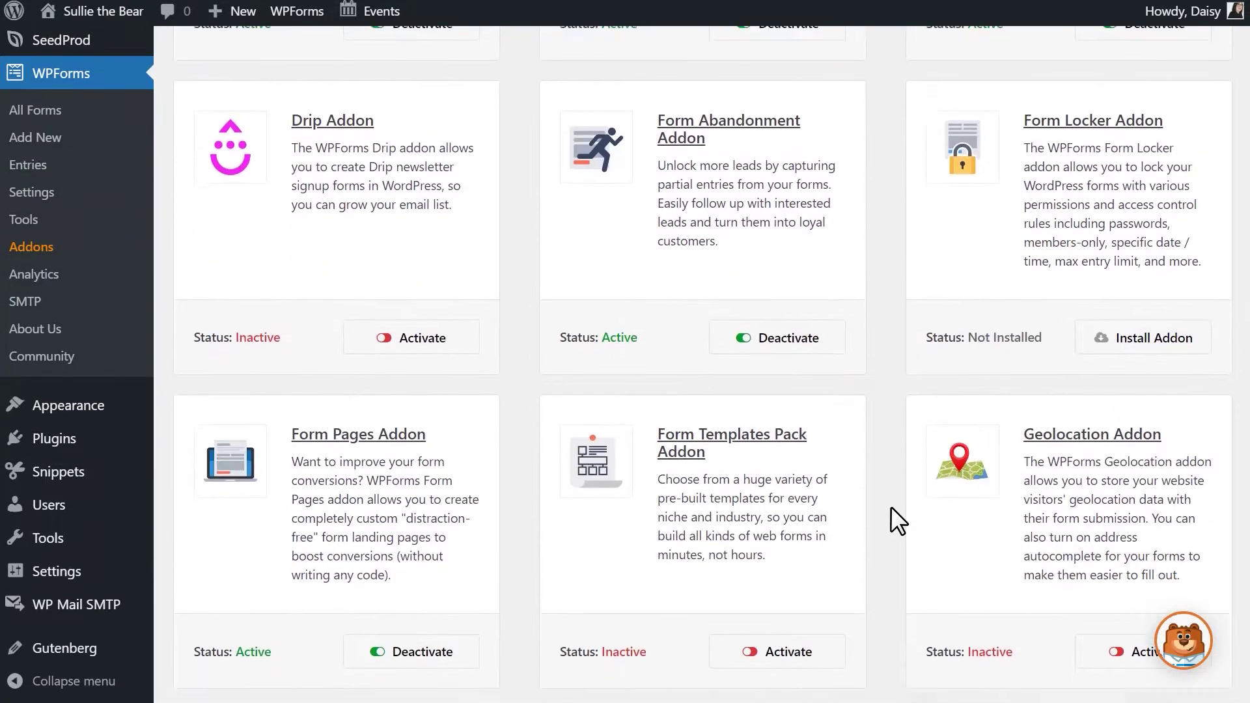
pyautogui.click(1180, 329)
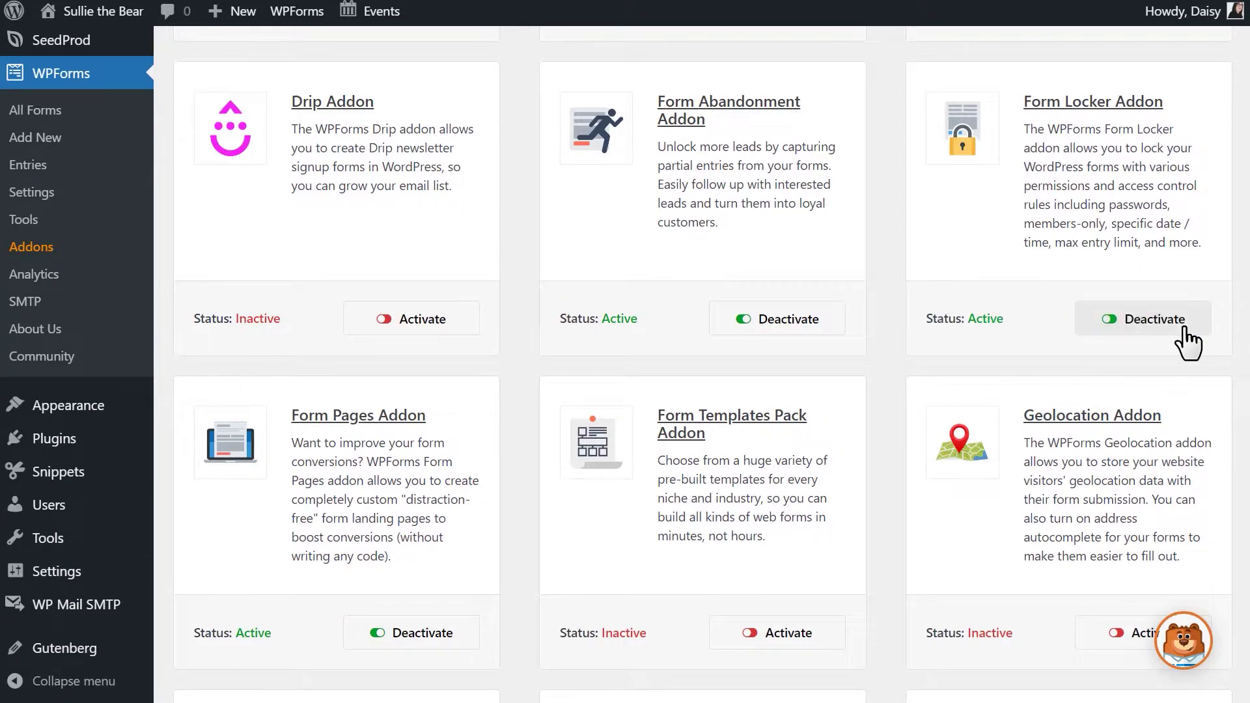
# - Create a new form from the Contest Entry Form template, found by searching 'contest'
pyautogui.click(83, 143)
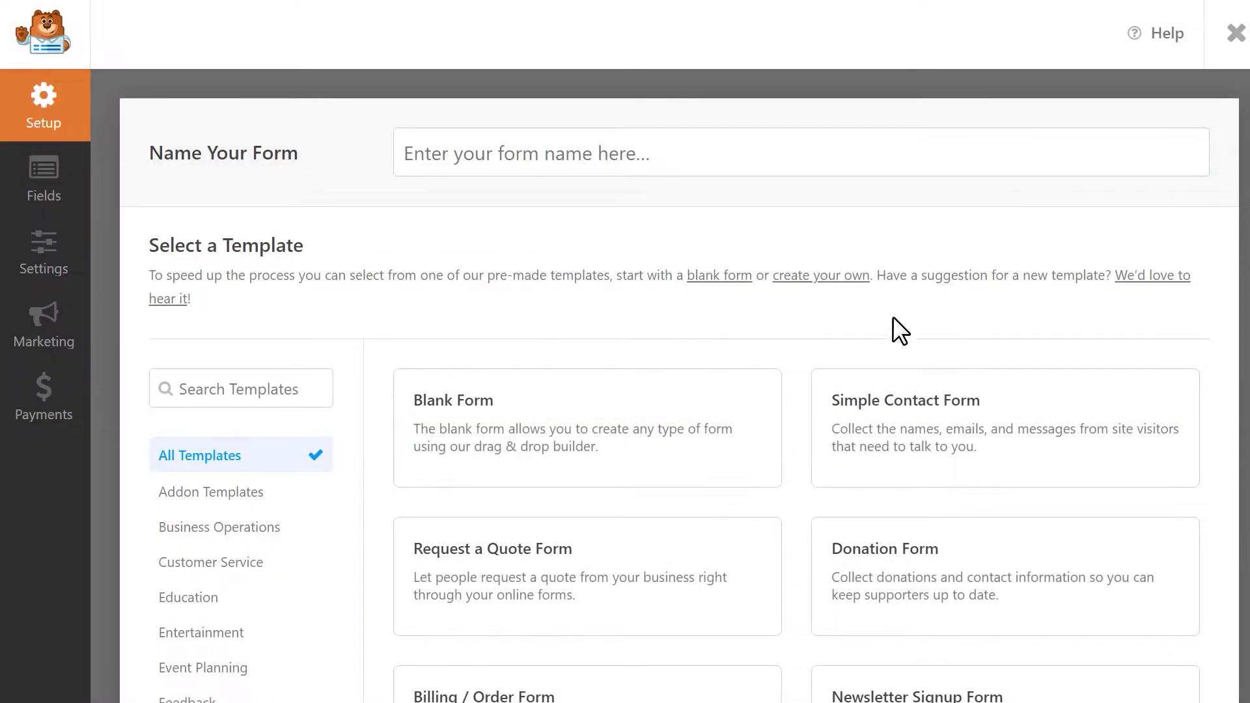
pyautogui.scroll(-5, 1185, 308)
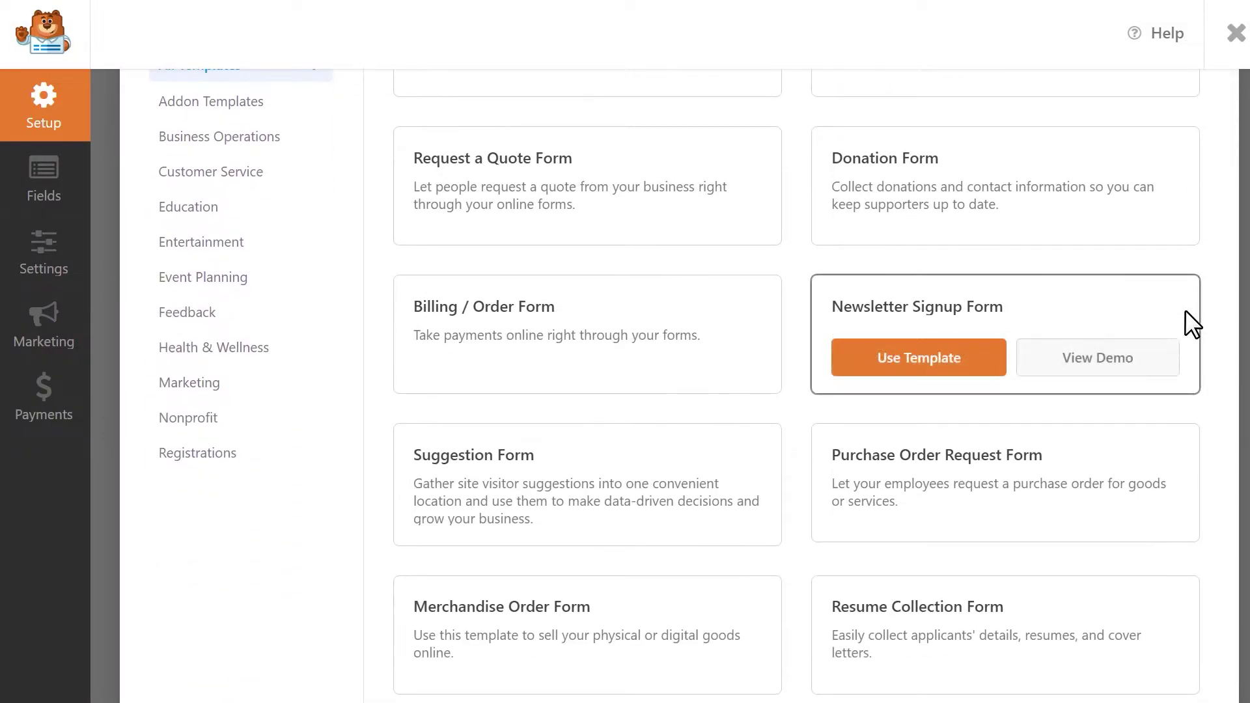
pyautogui.scroll(3, 323, 479)
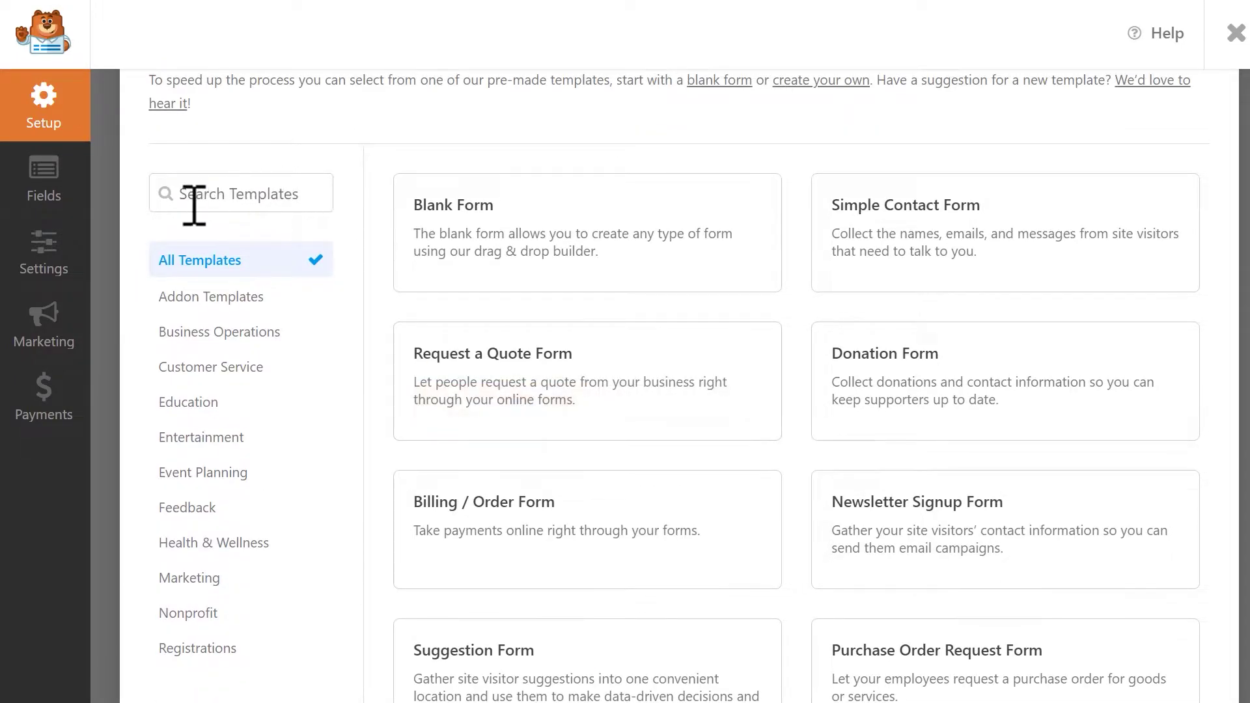
pyautogui.click(296, 194)
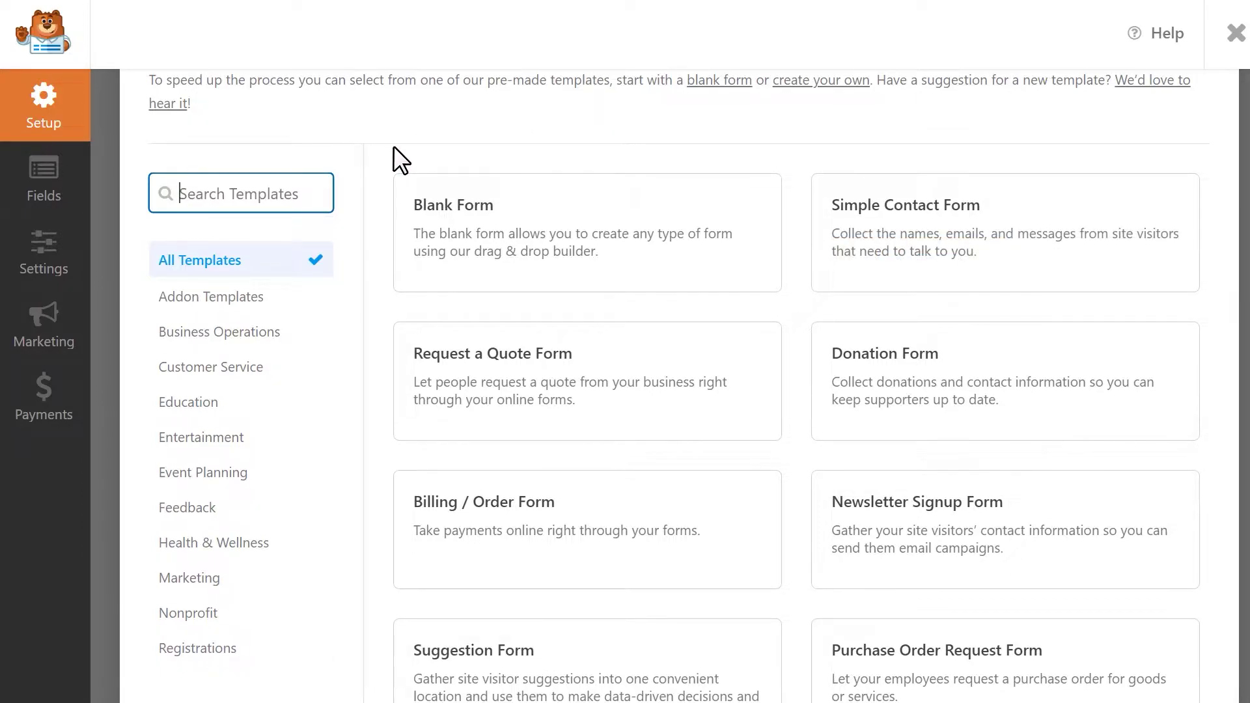
pyautogui.write('contest')
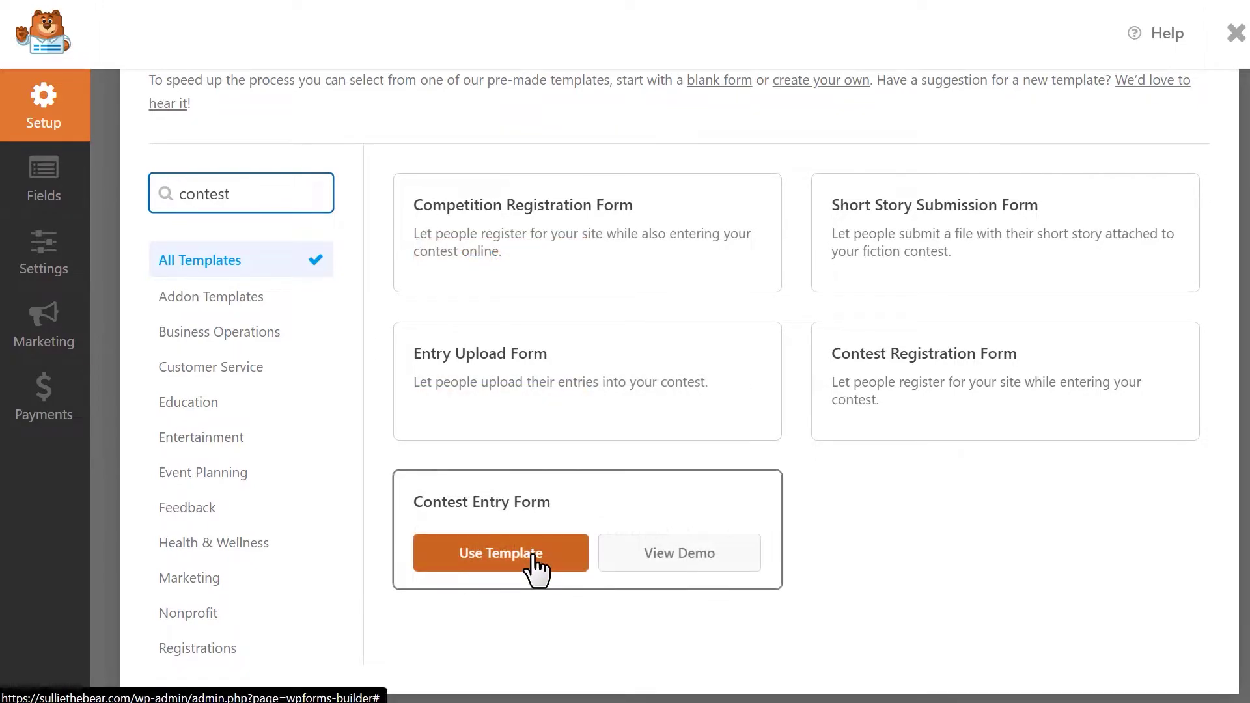
pyautogui.click(533, 559)
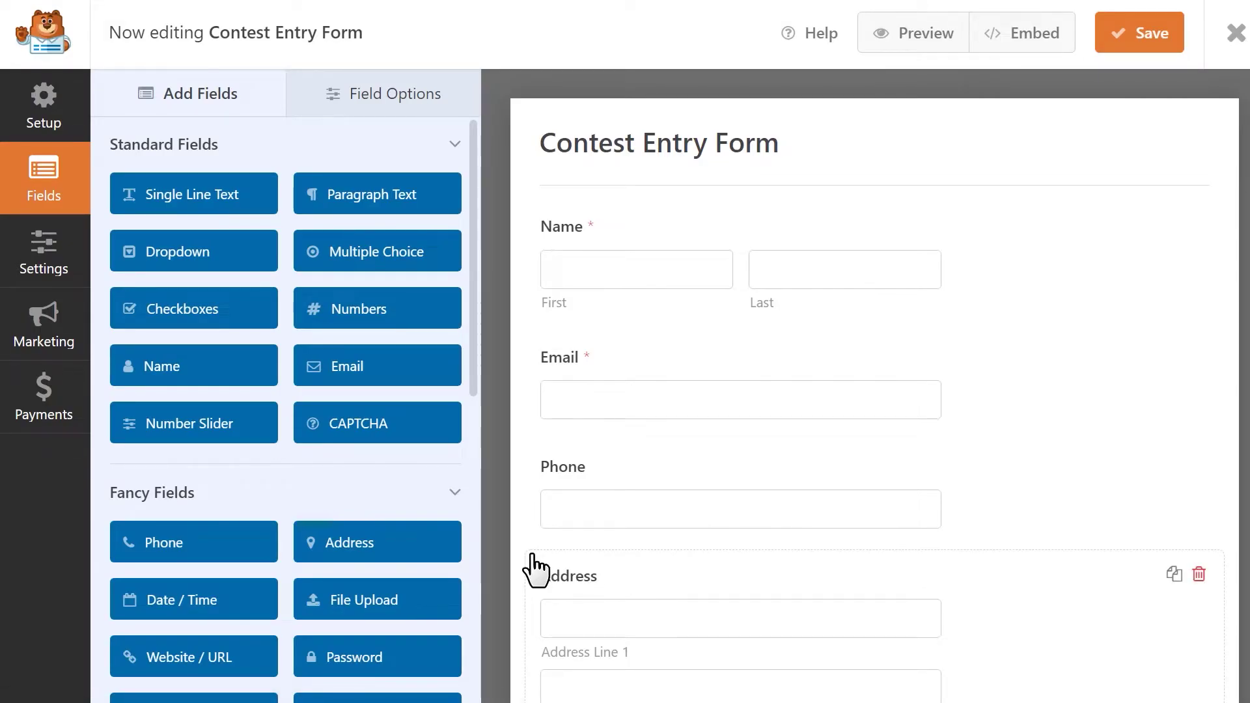
# - Install Form Locker from the form settings, save and reload the builder, then reopen Form Locker settings
pyautogui.click(65, 277)
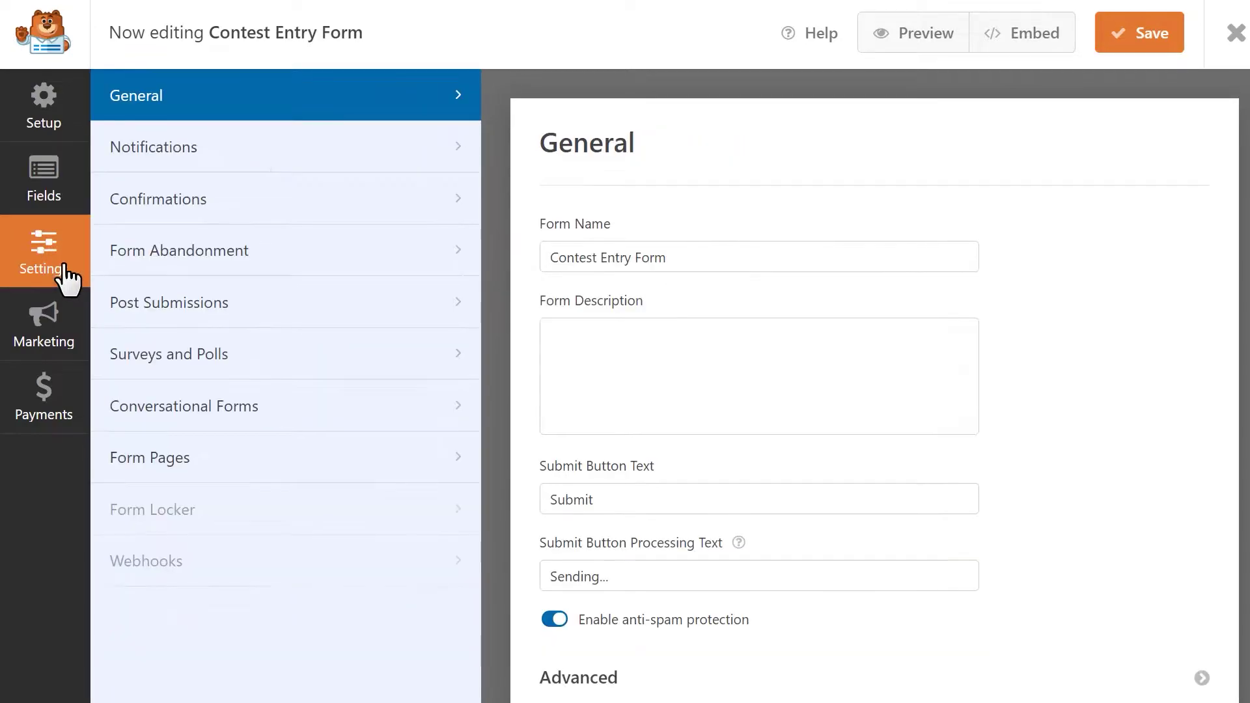
pyautogui.click(306, 510)
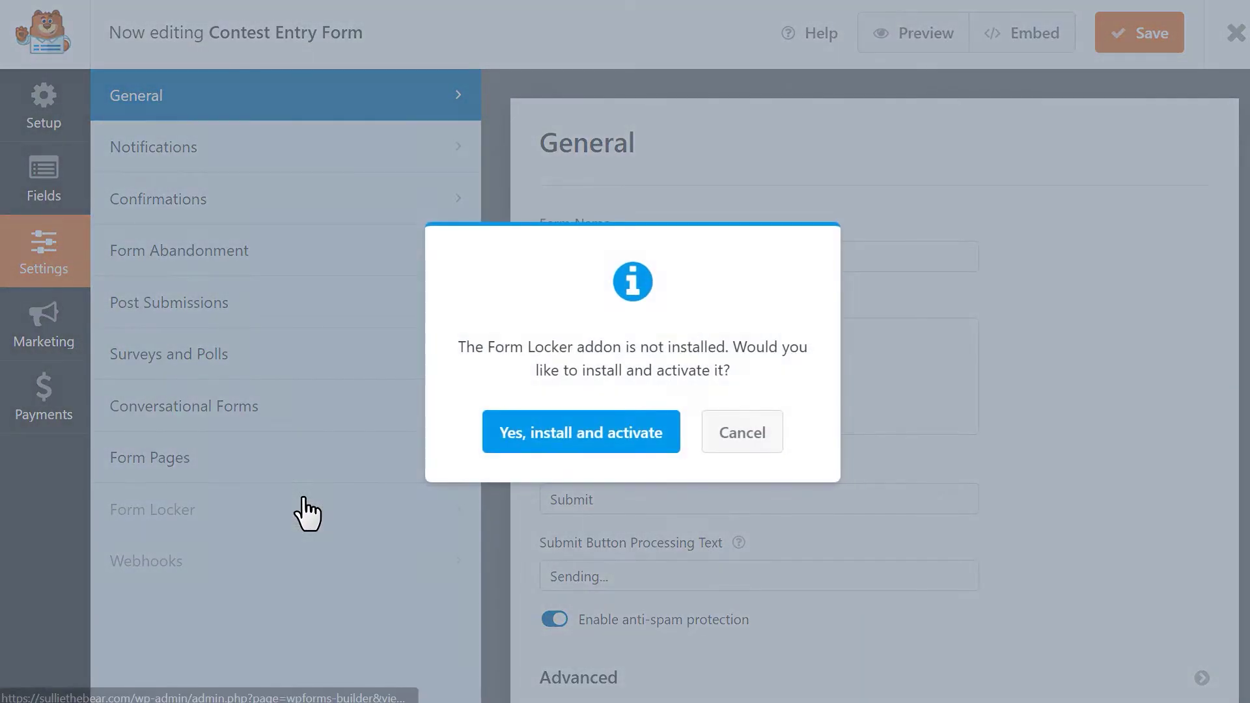
pyautogui.click(519, 452)
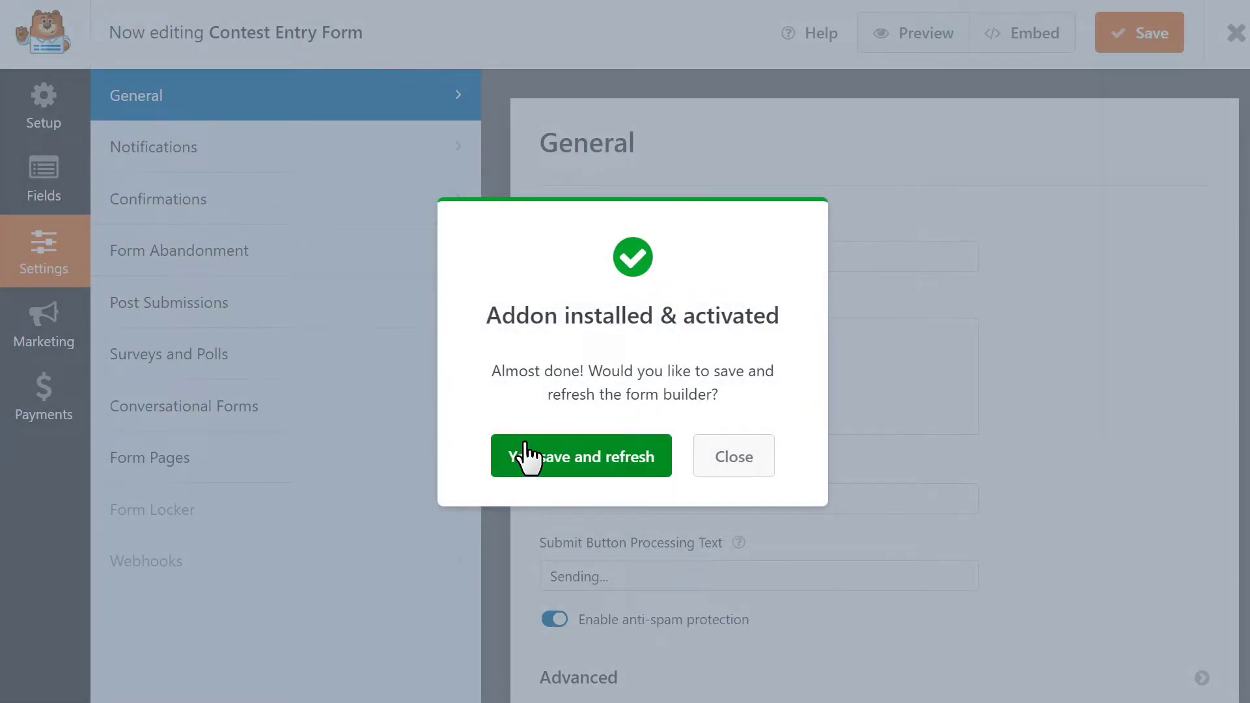
pyautogui.click(560, 448)
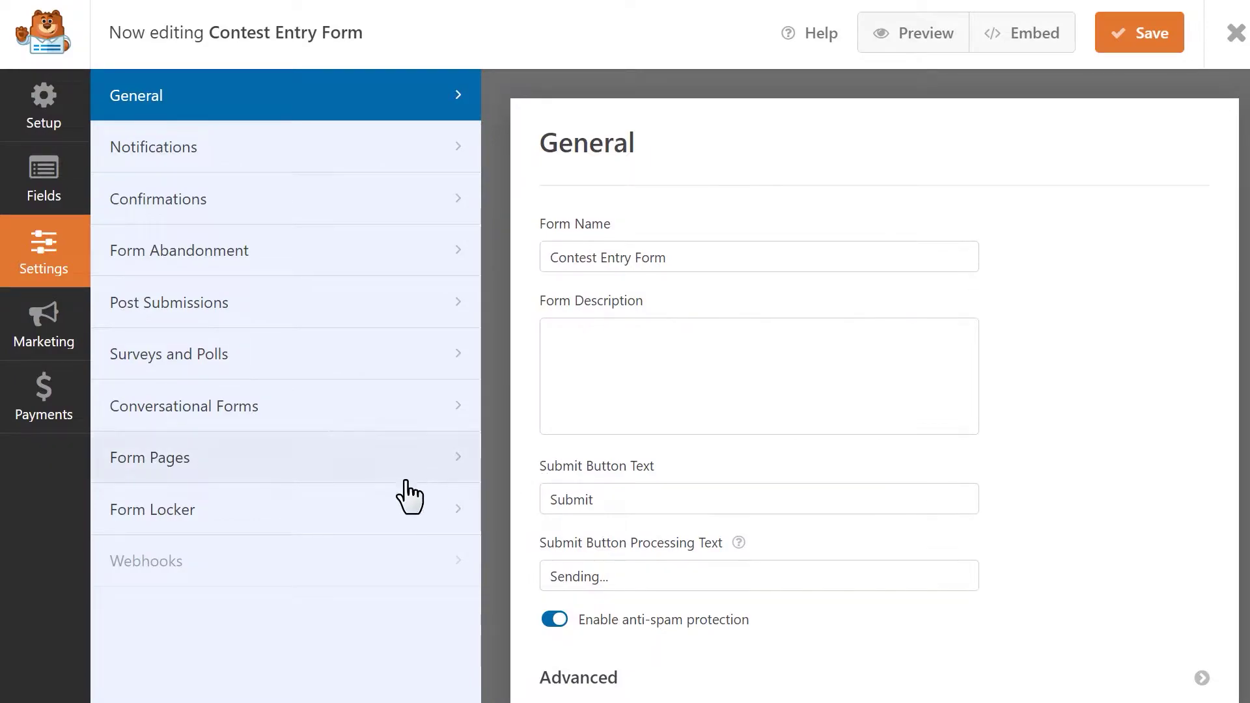
pyautogui.click(343, 516)
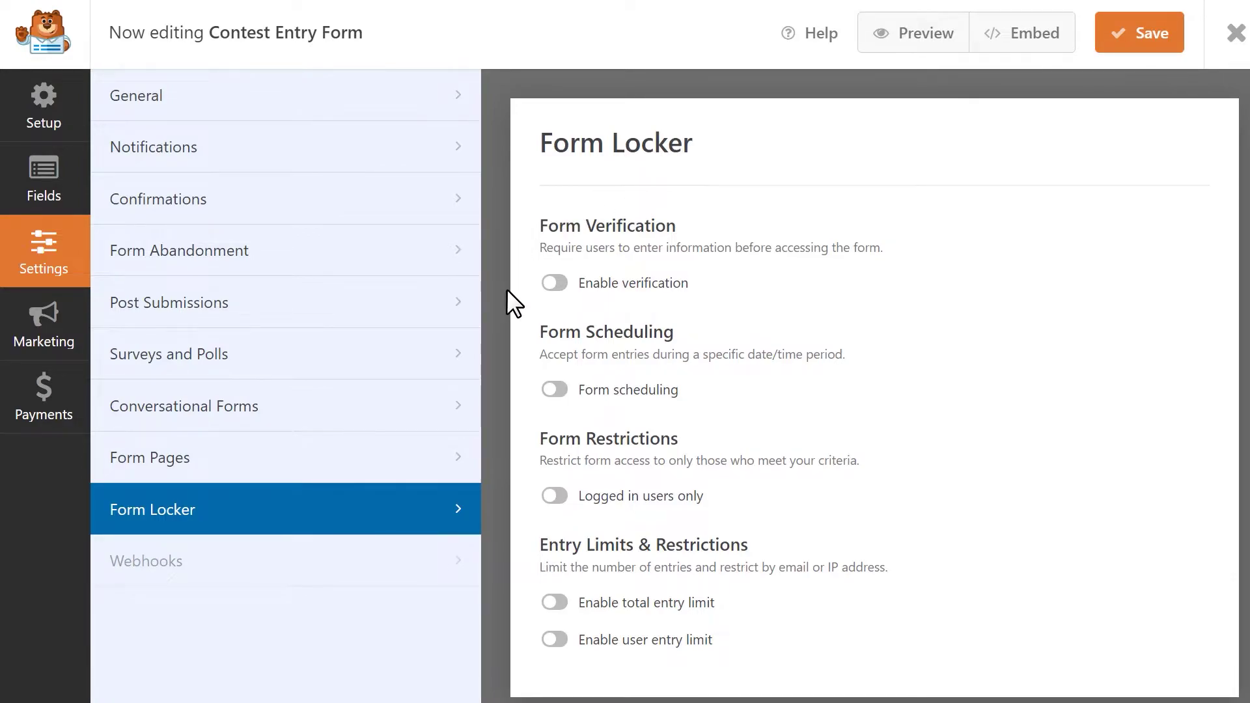
# - Turn on form verification and, after trying Password and Age, set its Type to Email
pyautogui.click(555, 284)
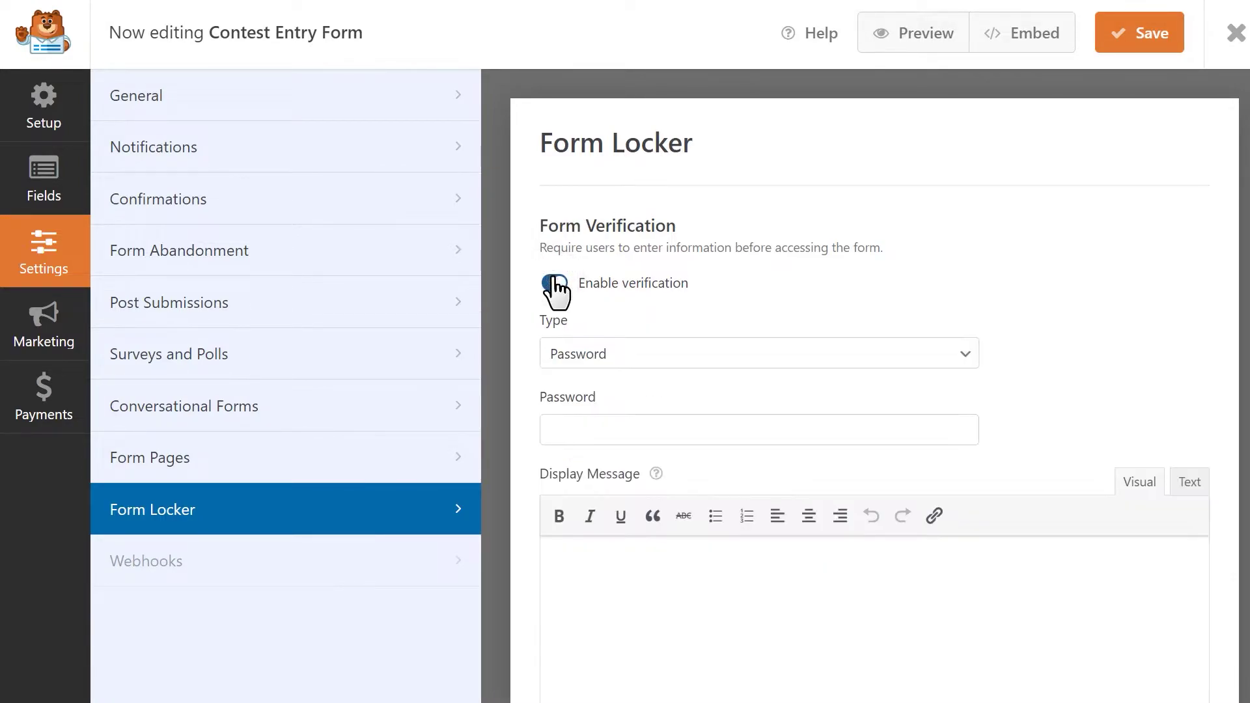
pyautogui.click(966, 355)
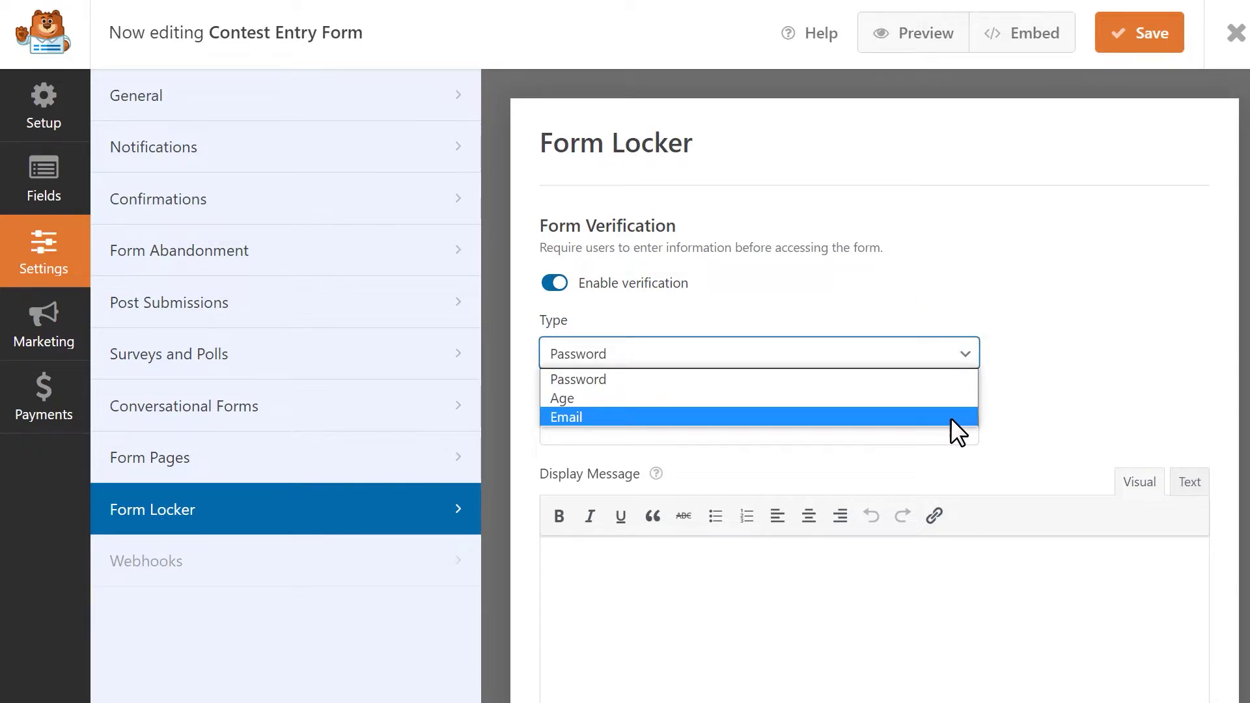
pyautogui.click(952, 378)
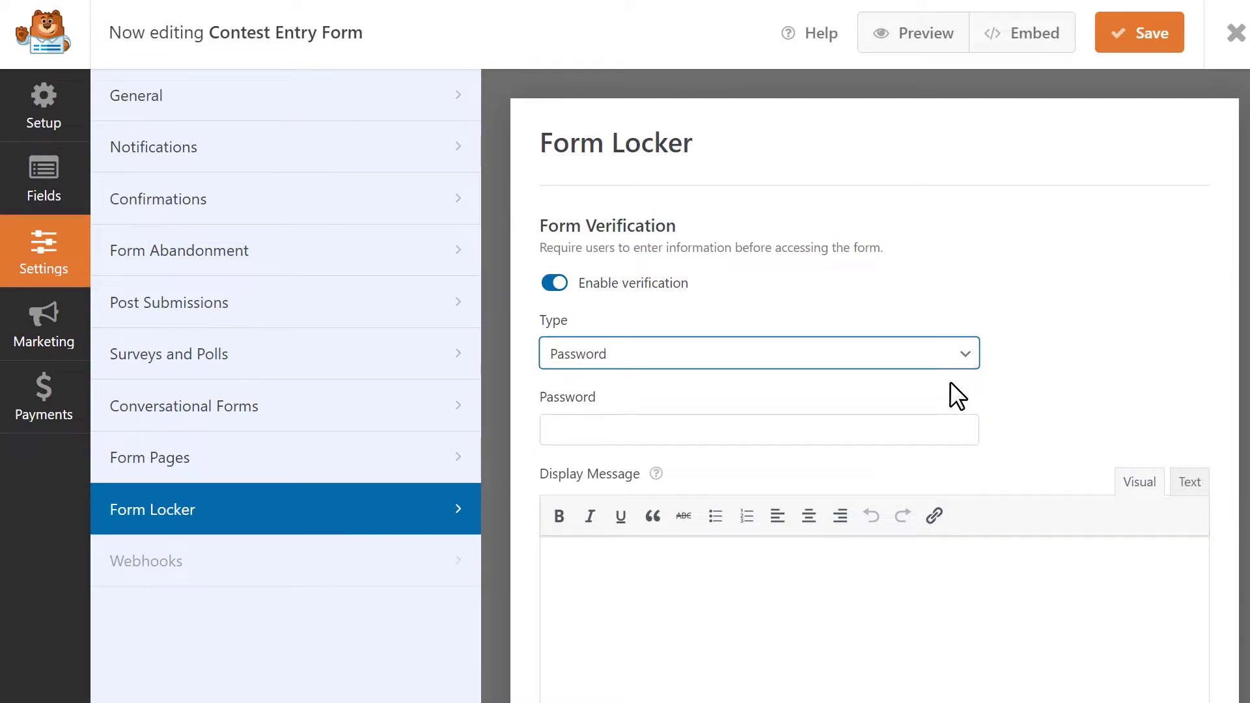
pyautogui.click(910, 428)
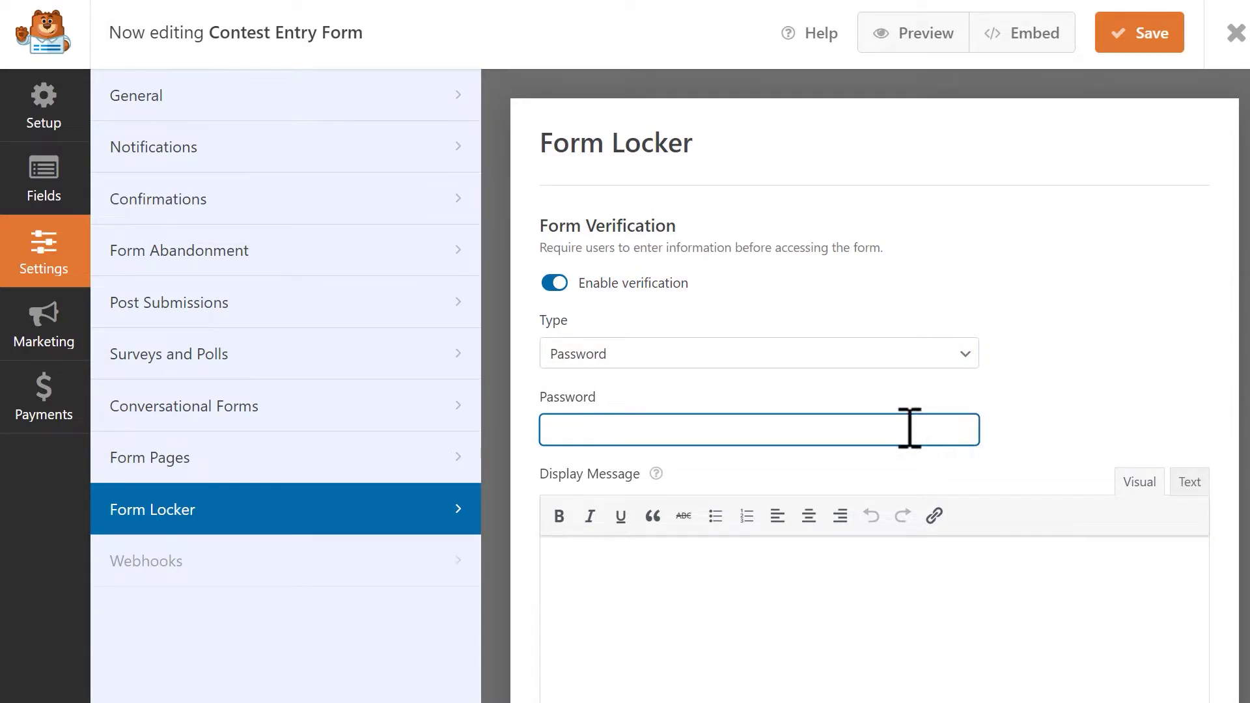
pyautogui.click(954, 358)
pyautogui.click(941, 398)
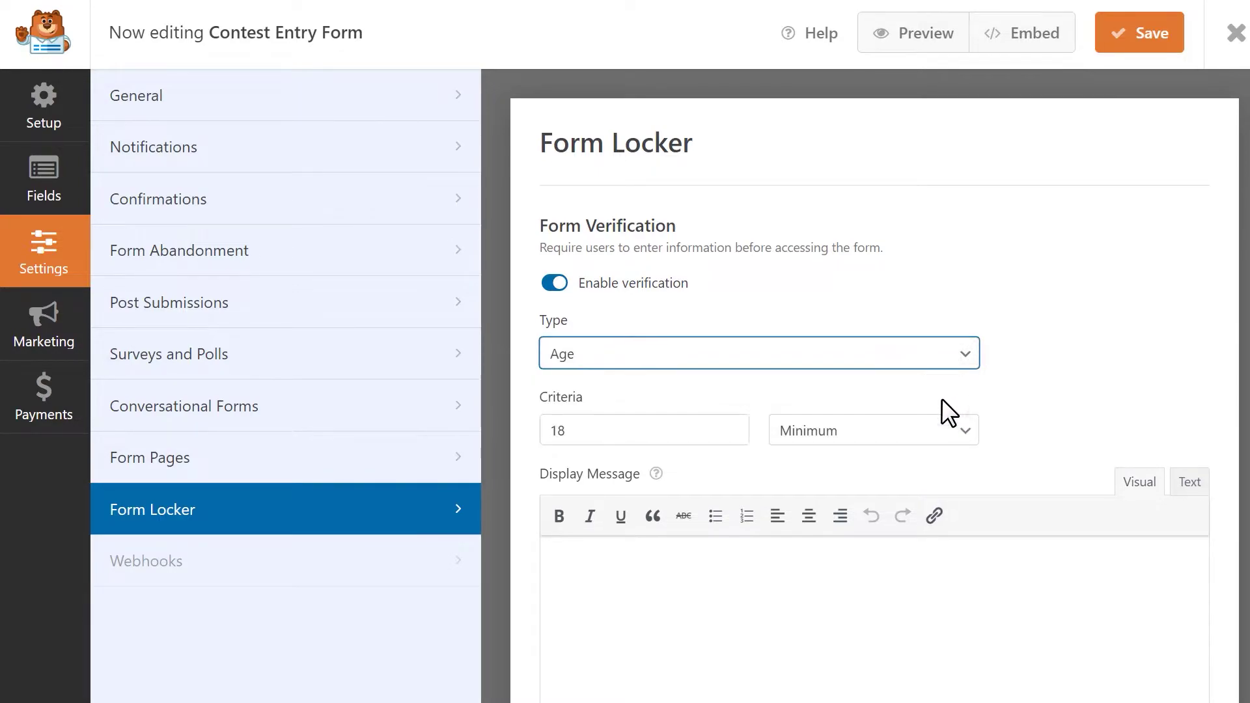
pyautogui.click(702, 437)
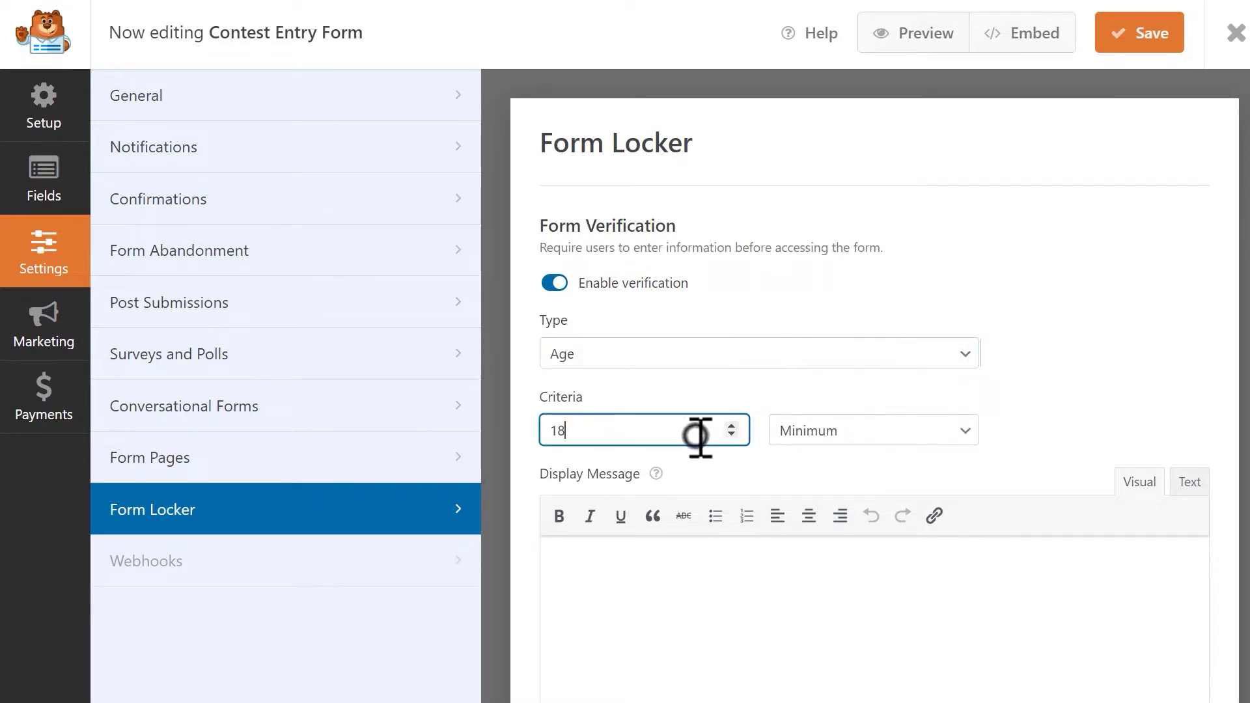
pyautogui.click(887, 436)
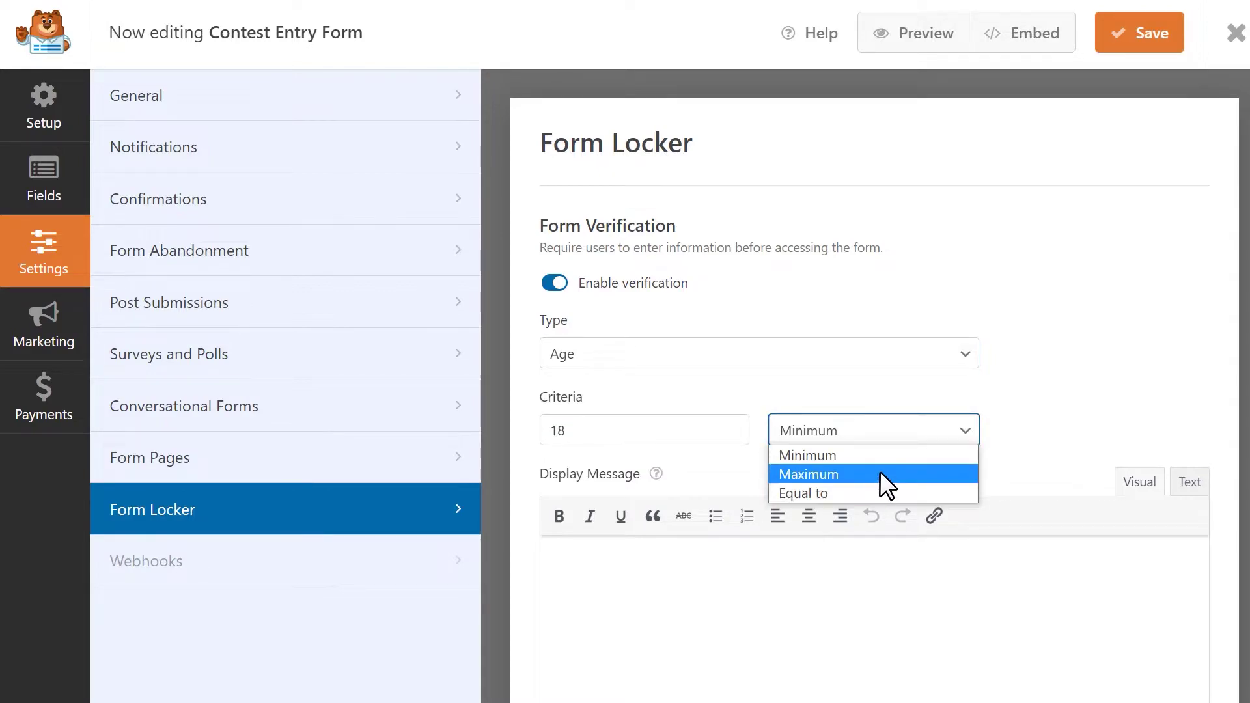
pyautogui.click(889, 456)
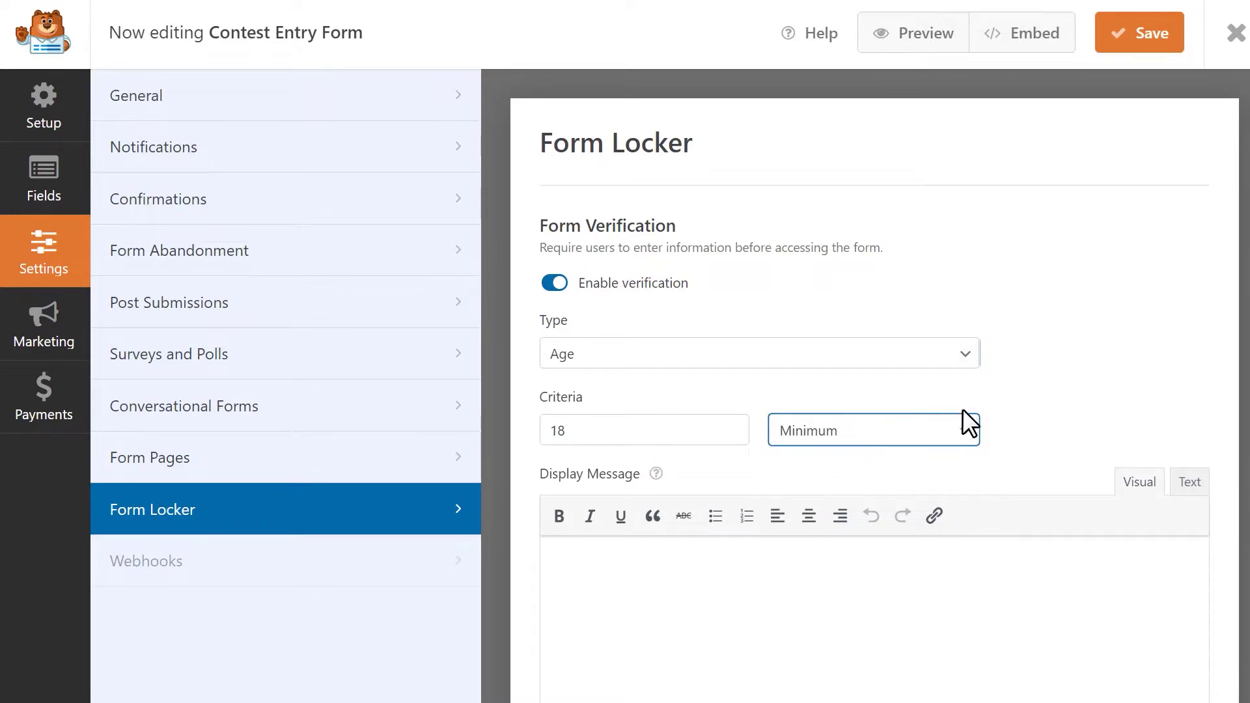
pyautogui.click(966, 354)
pyautogui.click(950, 416)
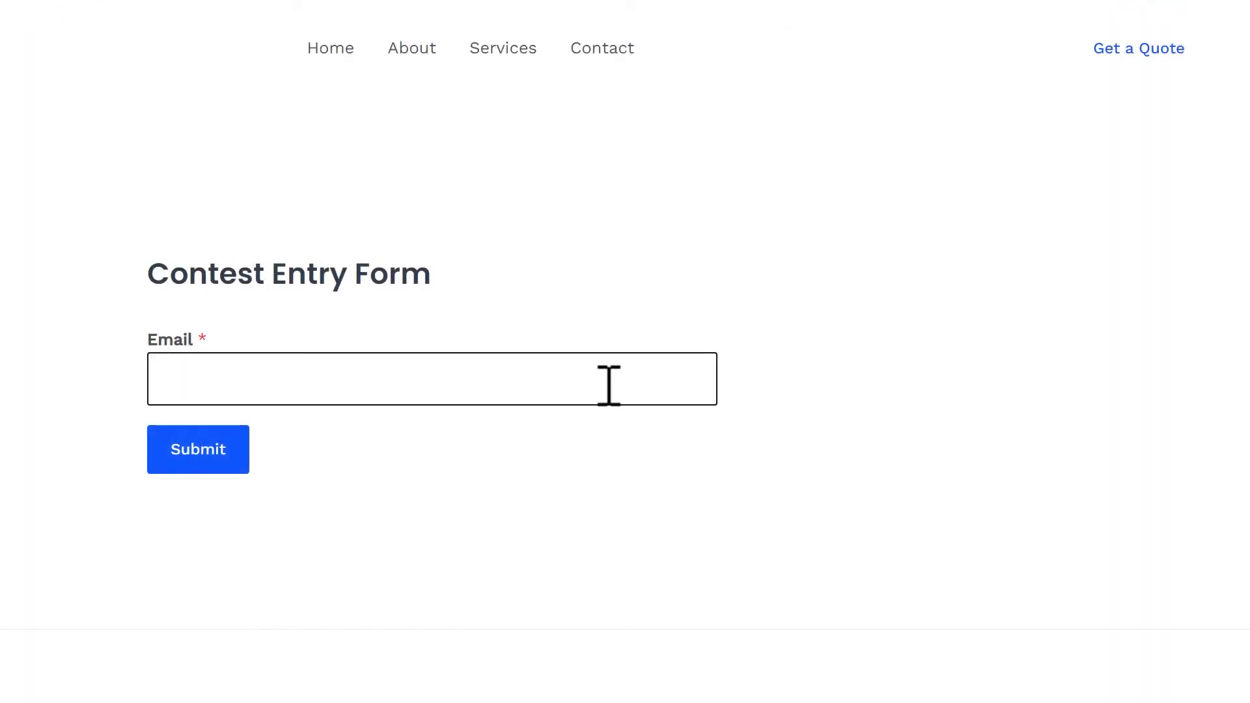
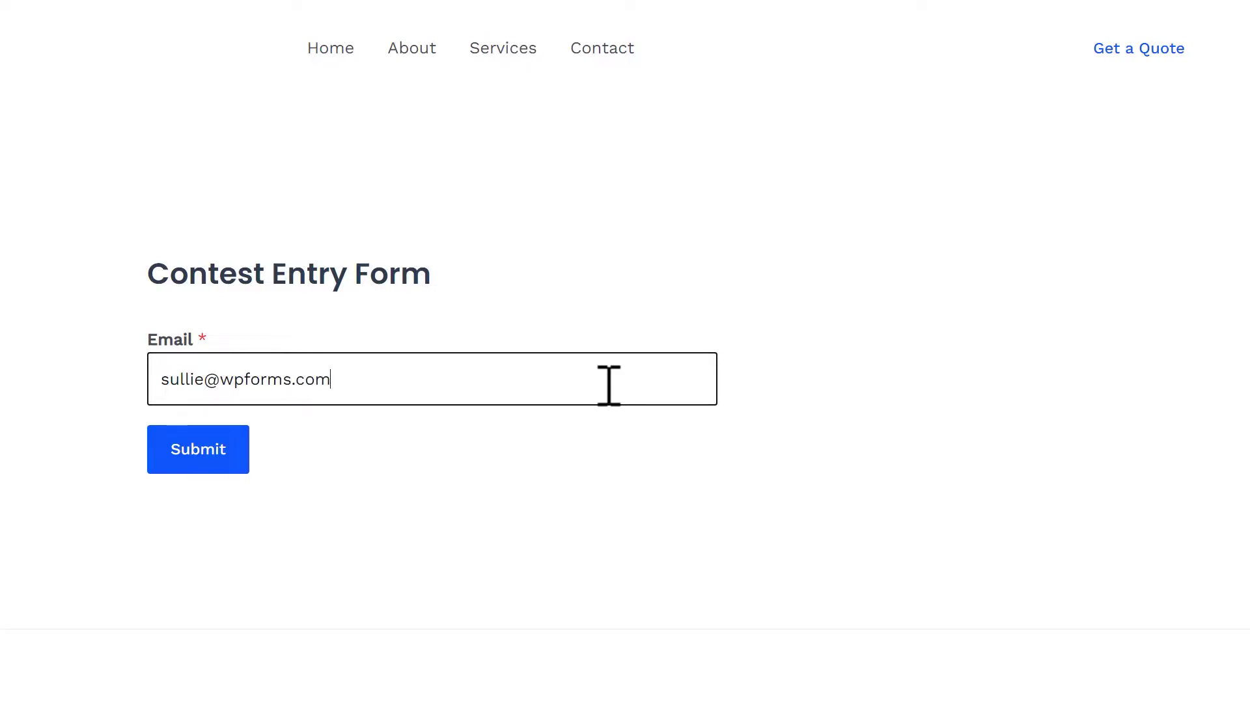
# - Submit a sample email address on the live form, then click into the Display Message box
pyautogui.press('Return')
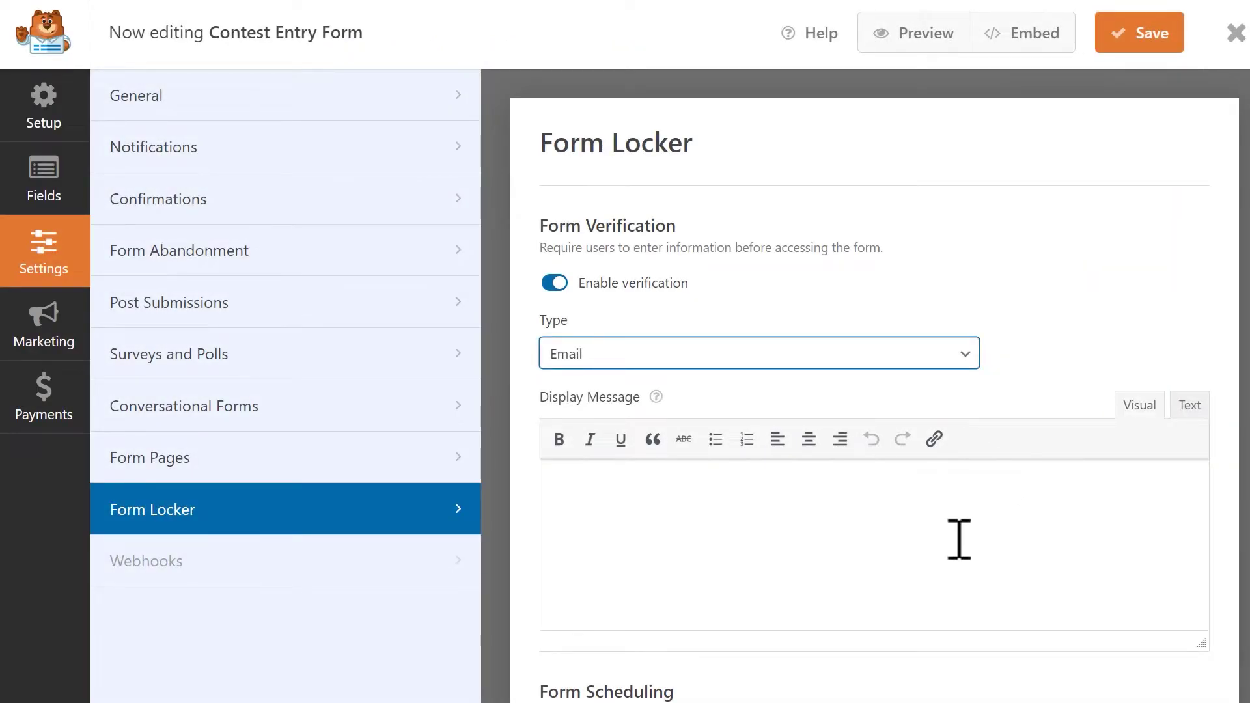
pyautogui.click(637, 539)
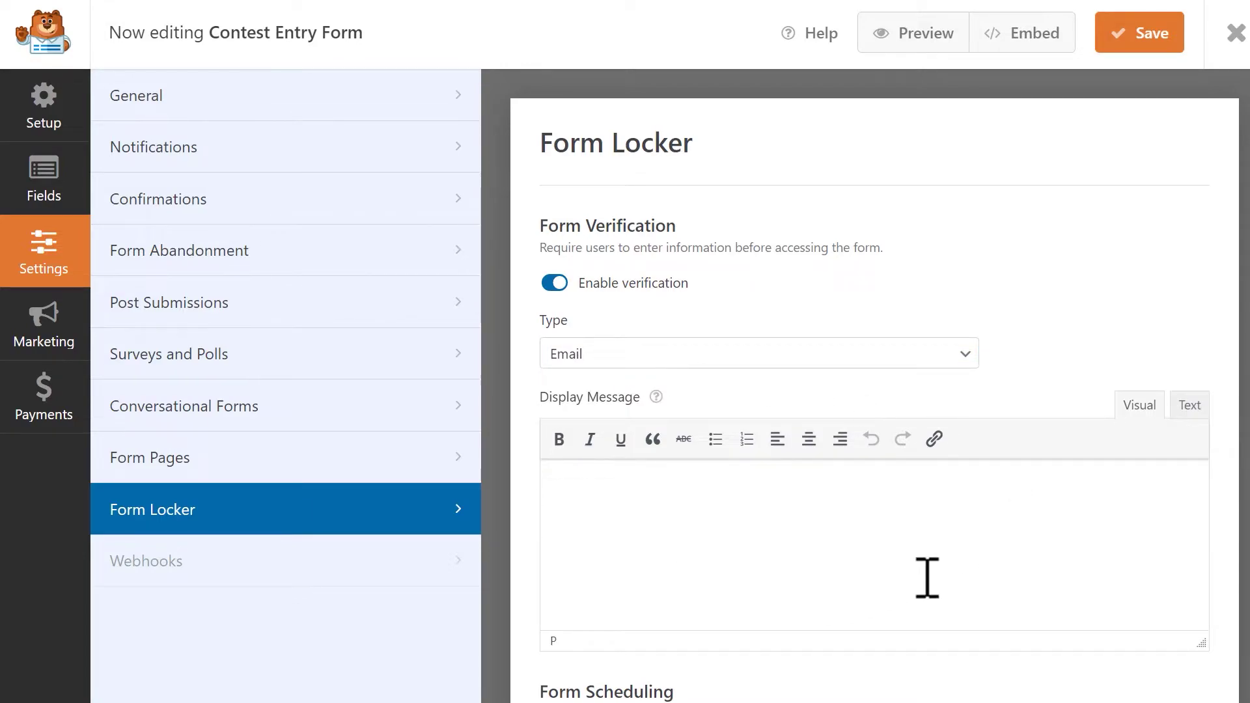
# - Turn off form verification and turn on form scheduling
pyautogui.click(556, 284)
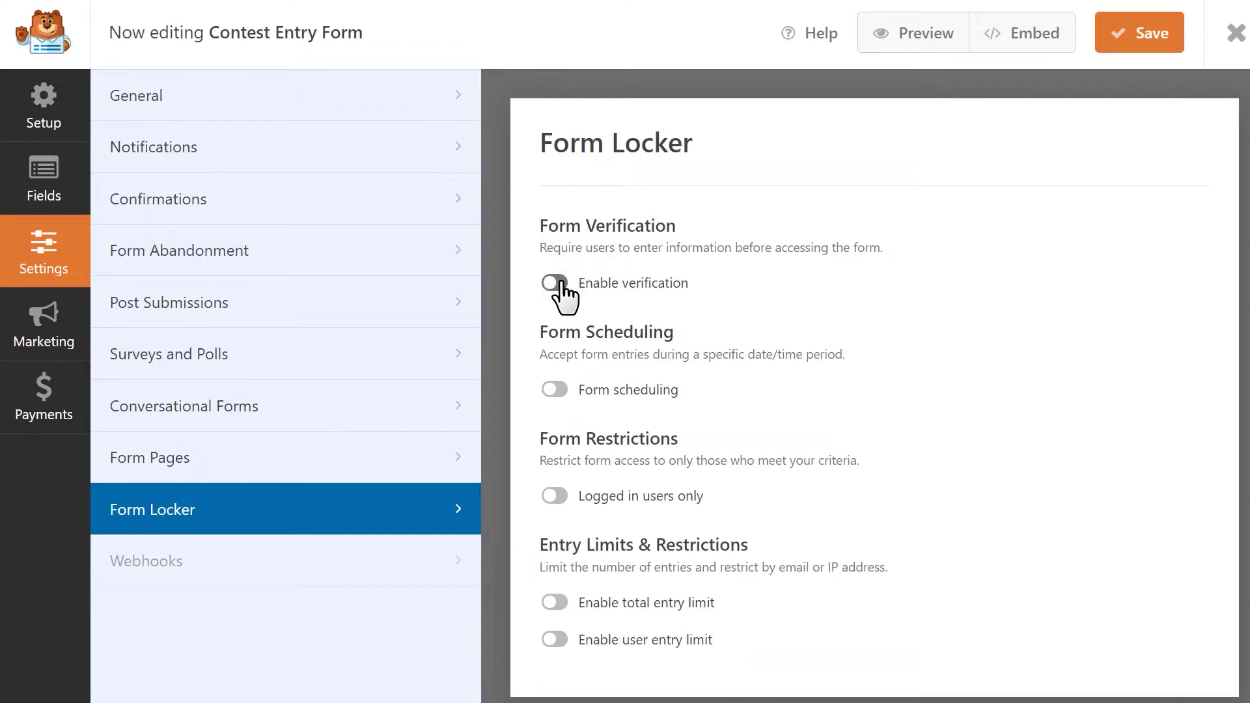
pyautogui.click(556, 389)
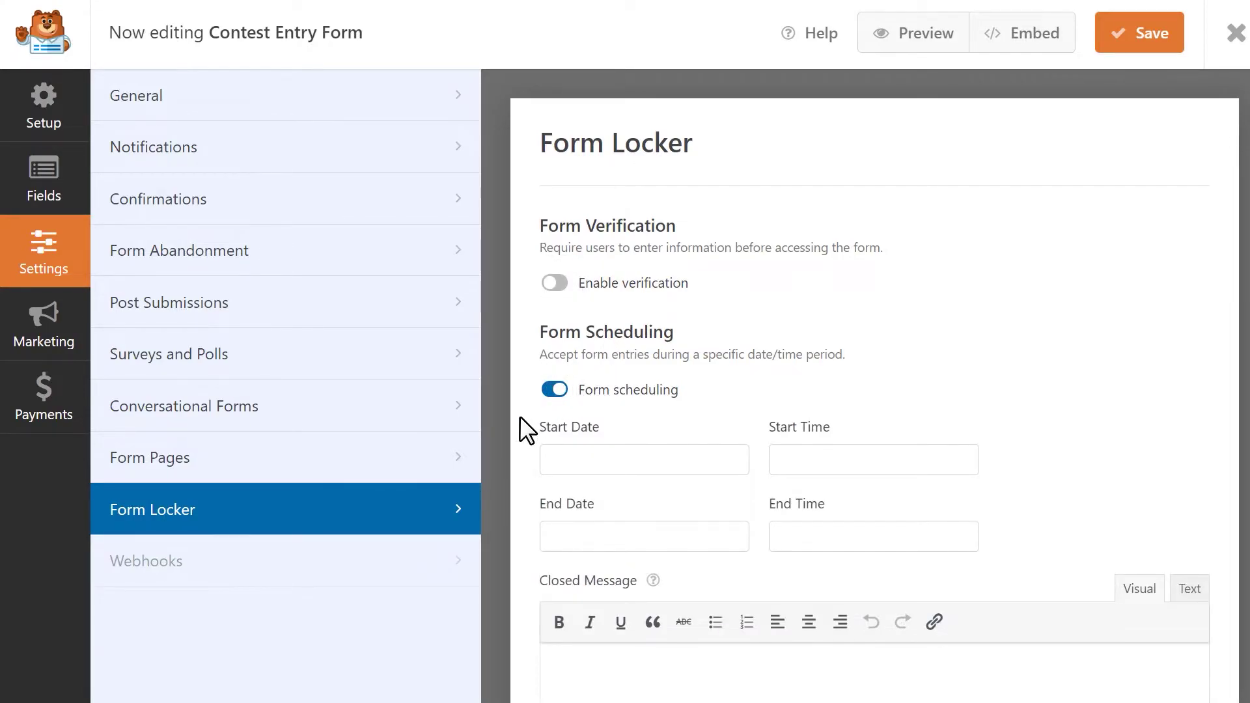
pyautogui.scroll(-2, 520, 416)
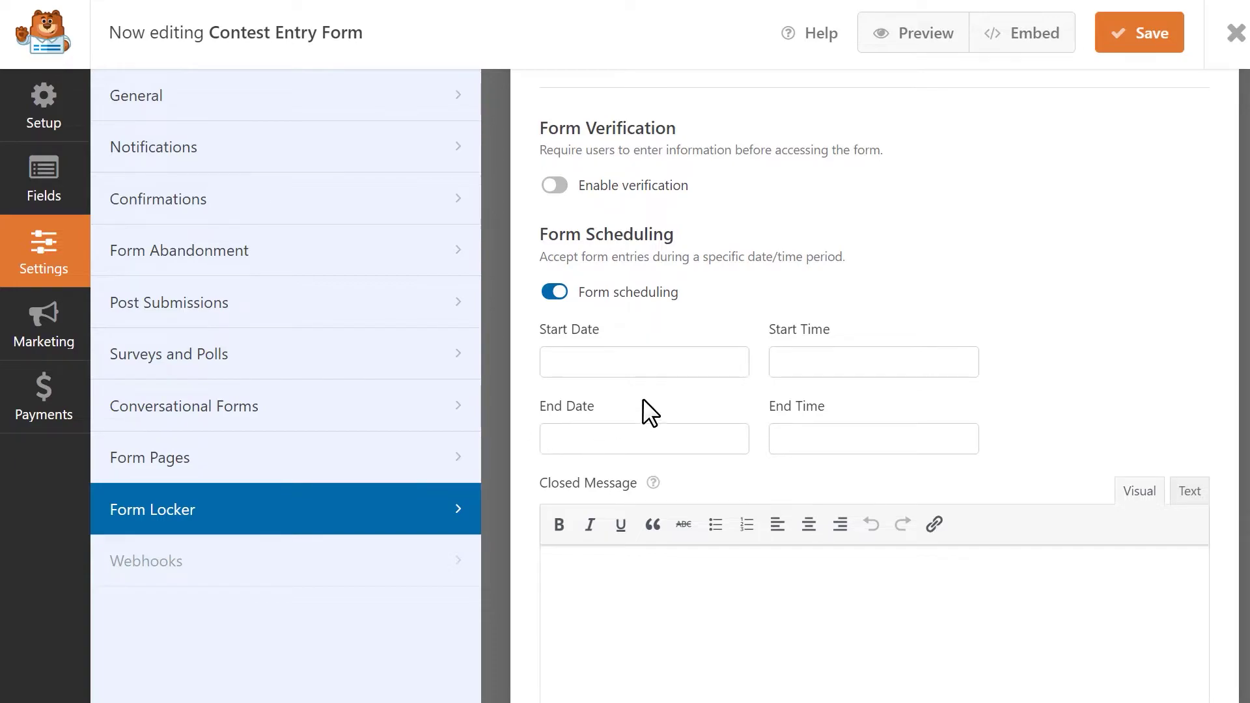
# - Check the start and end date and time pickers without setting values, then the Closed Message
pyautogui.click(685, 364)
pyautogui.click(865, 363)
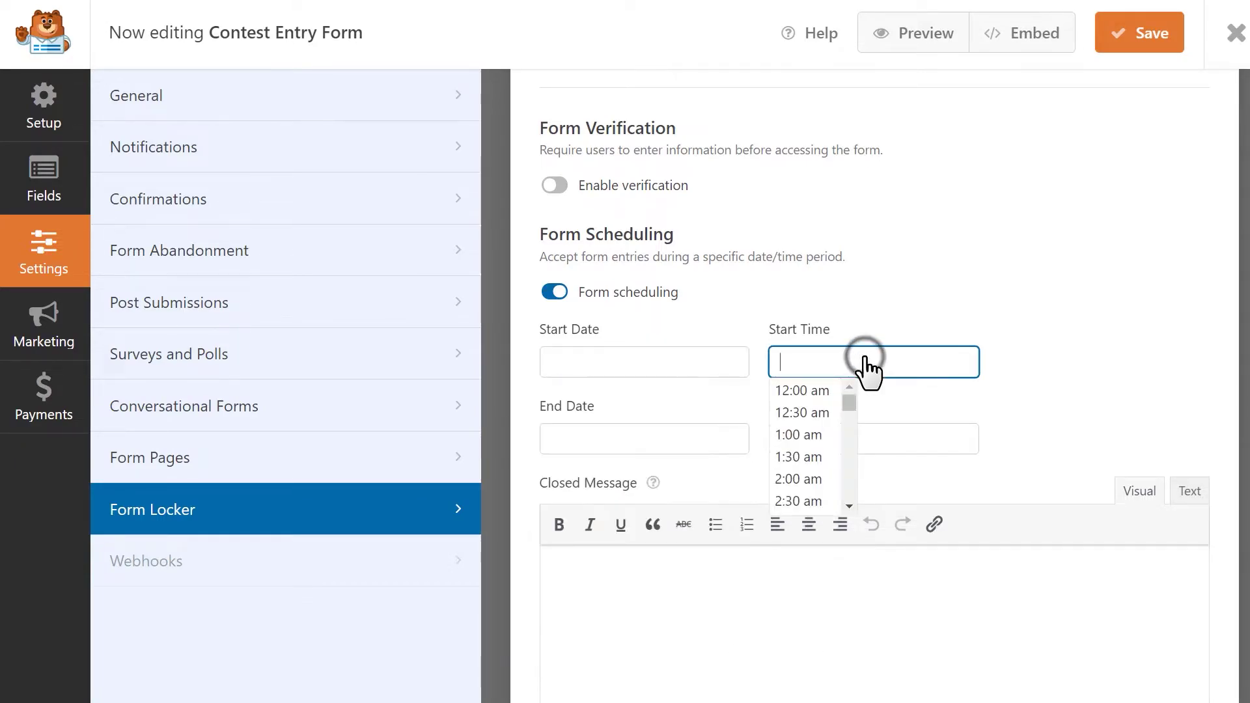
pyautogui.click(674, 449)
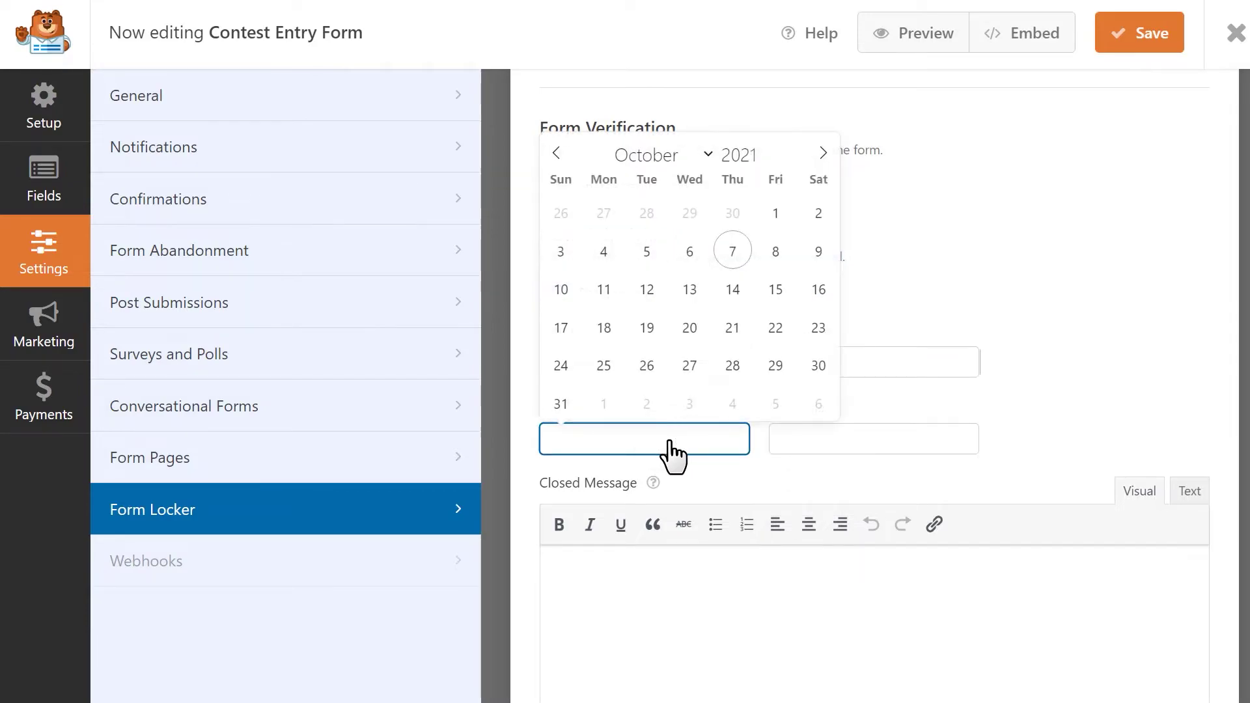
pyautogui.click(884, 441)
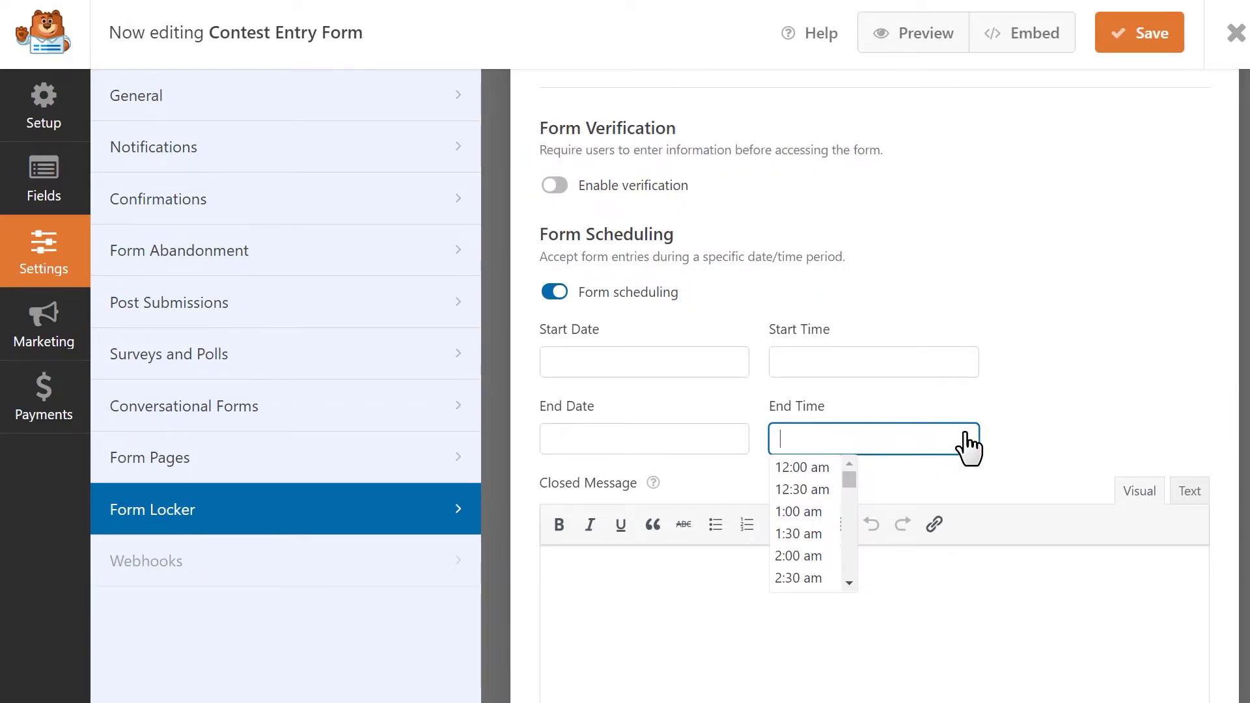
pyautogui.click(1034, 409)
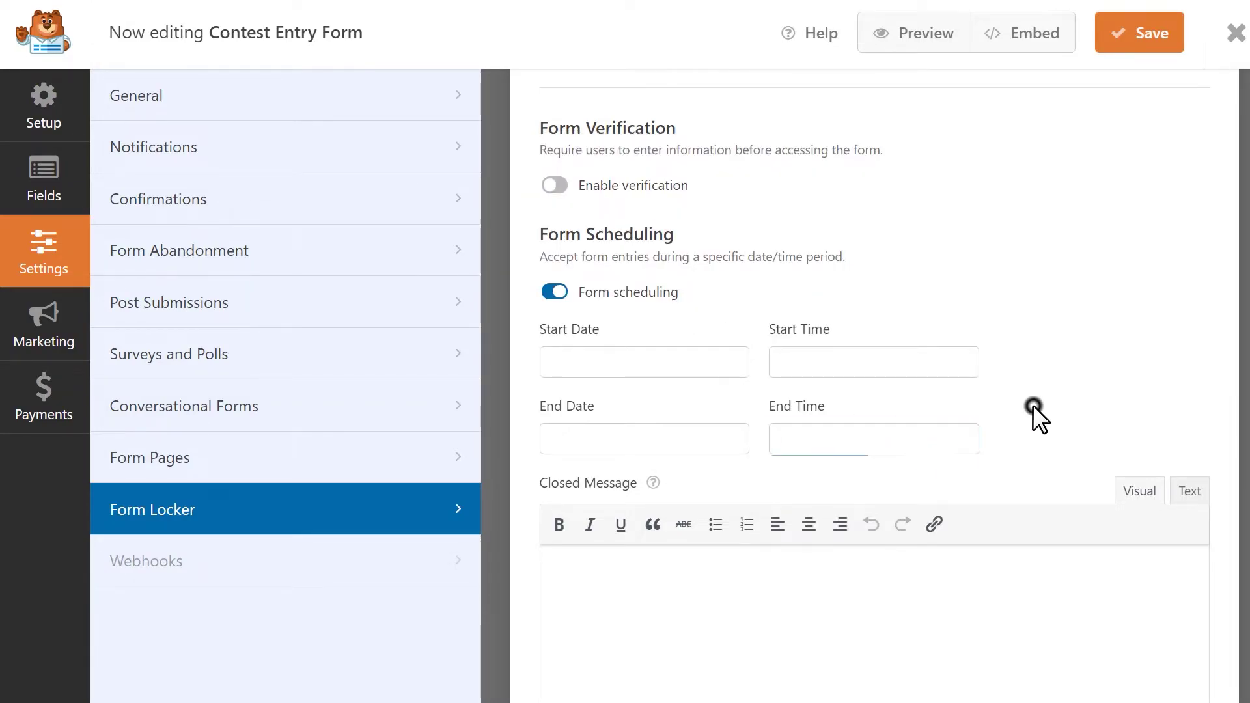
pyautogui.click(742, 597)
# - Turn off form scheduling, and briefly enable Logged in users only before switching it off
pyautogui.click(556, 292)
pyautogui.click(554, 480)
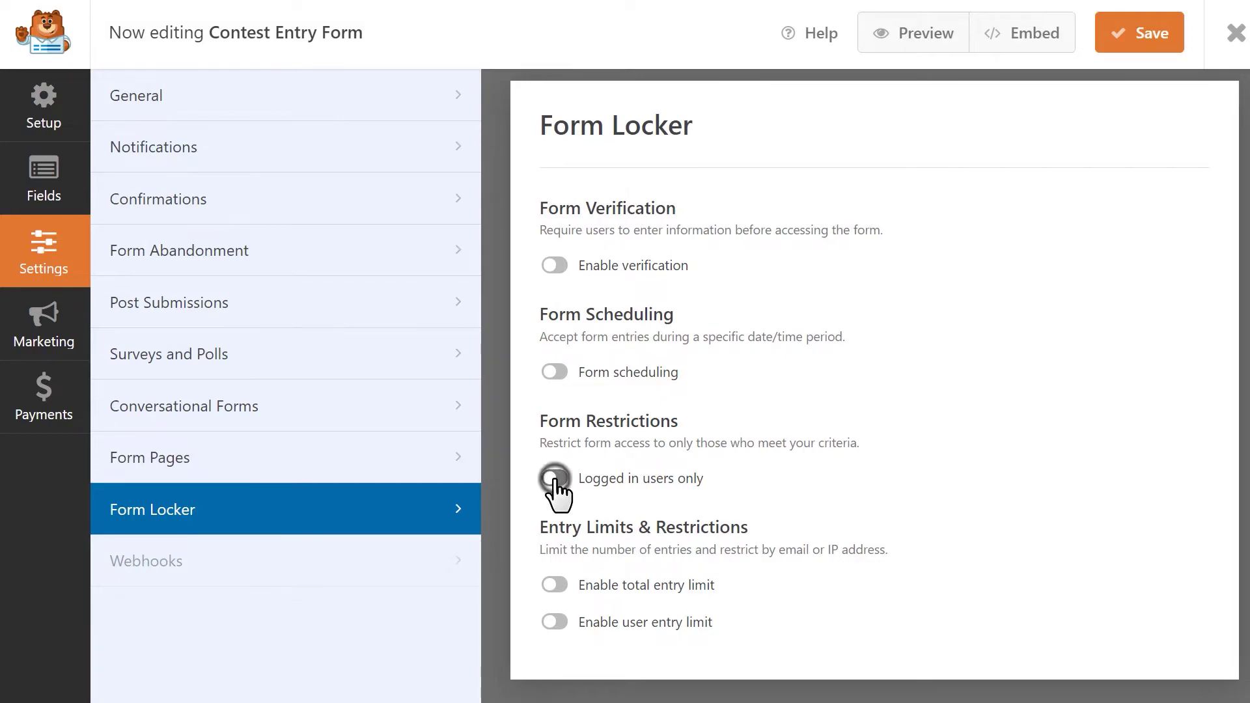
pyautogui.scroll(-1, 550, 491)
pyautogui.scroll(-1, 516, 498)
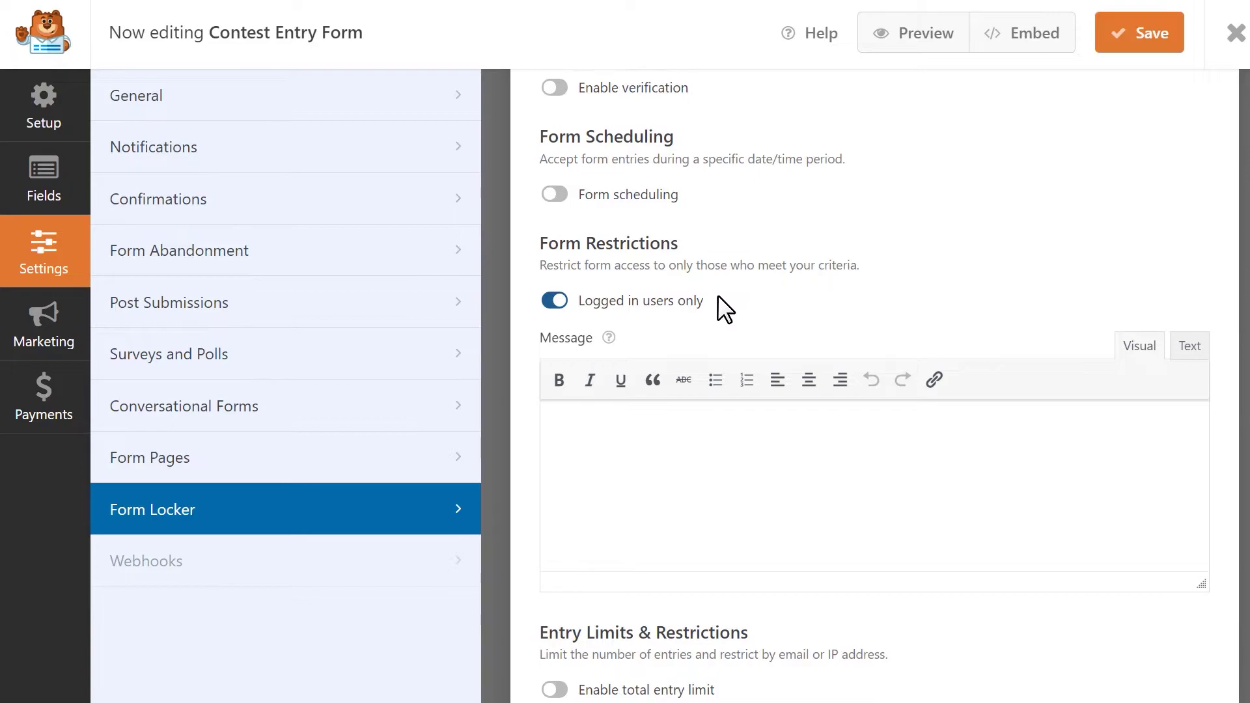
pyautogui.click(661, 454)
pyautogui.click(546, 301)
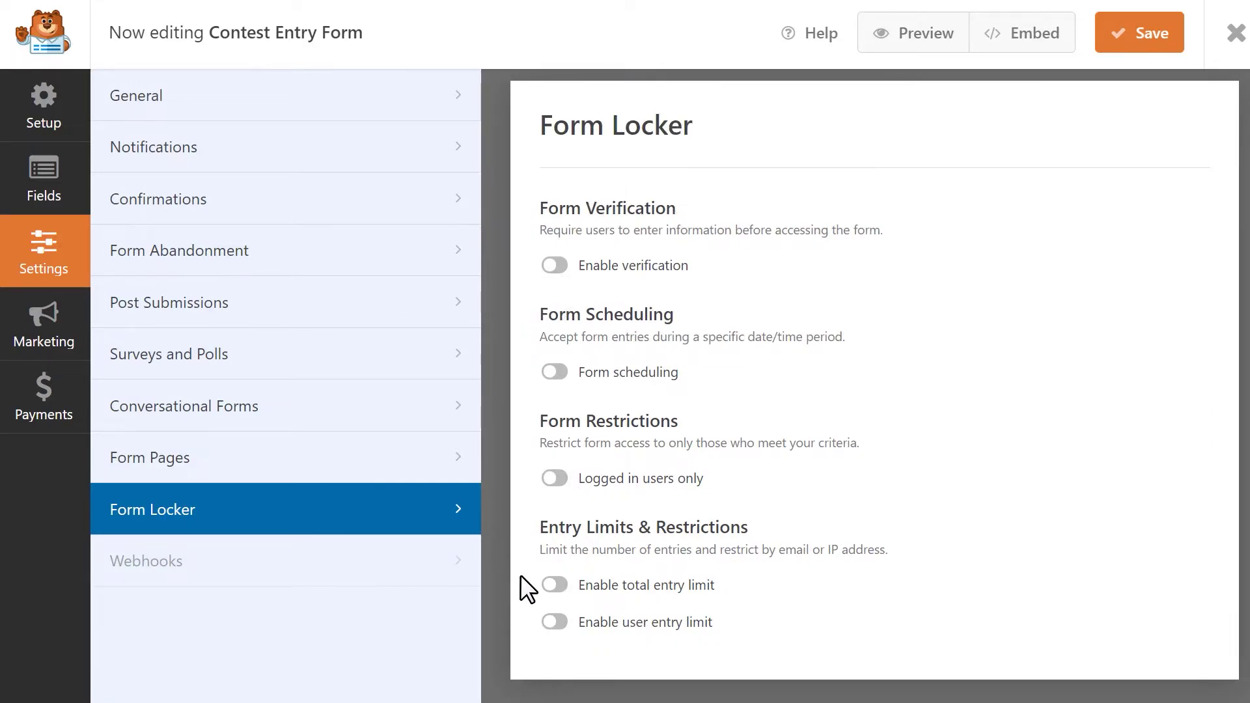
# - Enable the total entry limit with a Limit of 99, then click into its Closed Message
pyautogui.click(554, 585)
pyautogui.scroll(-3, 555, 599)
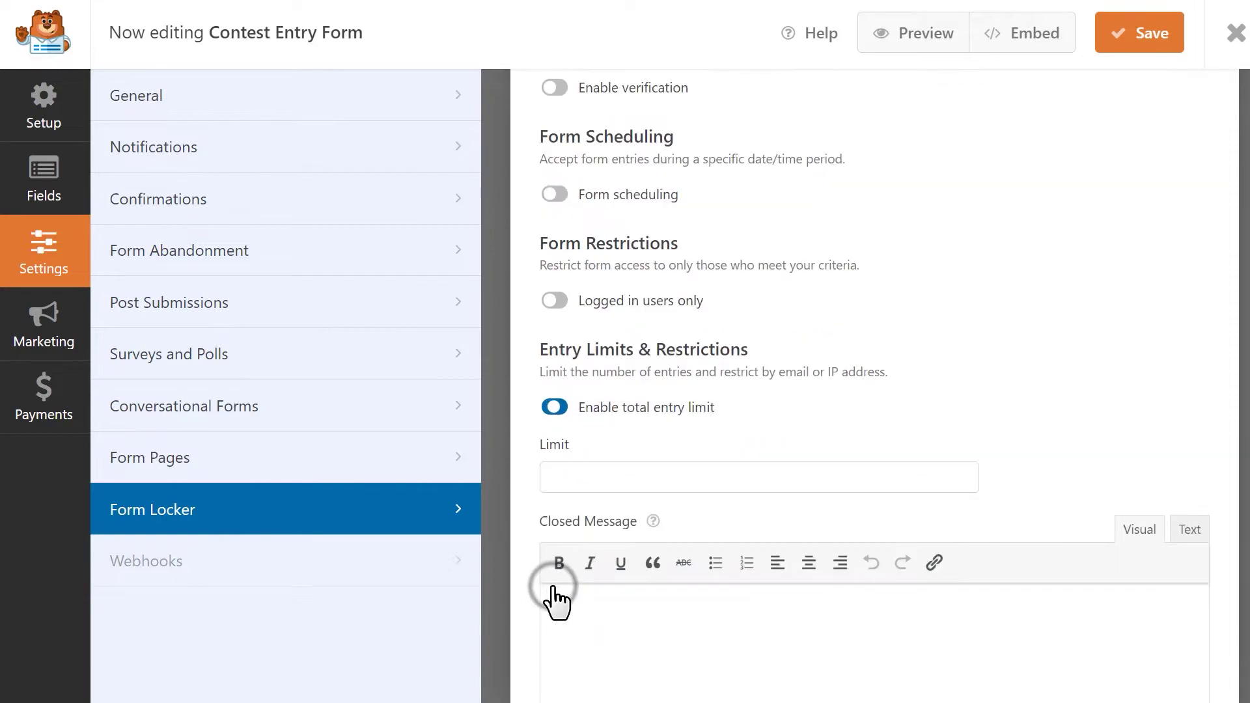
pyautogui.click(714, 476)
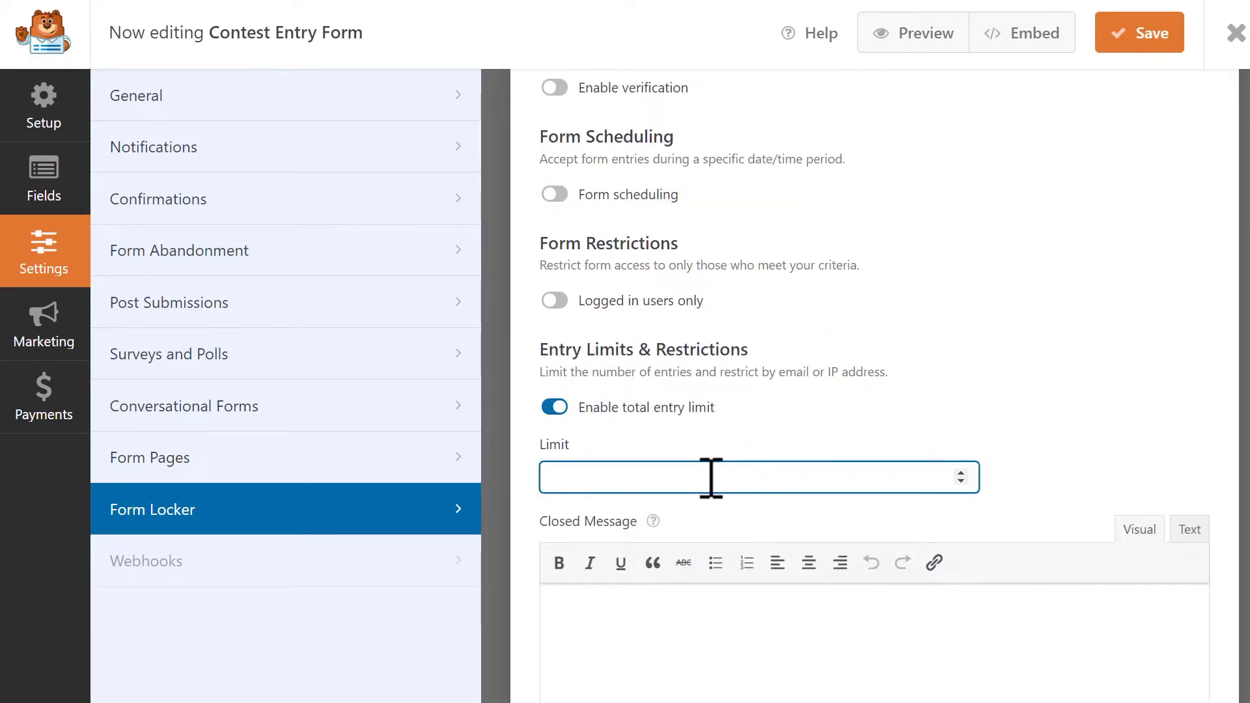
pyautogui.write('100')
pyautogui.scroll(-2, 742, 508)
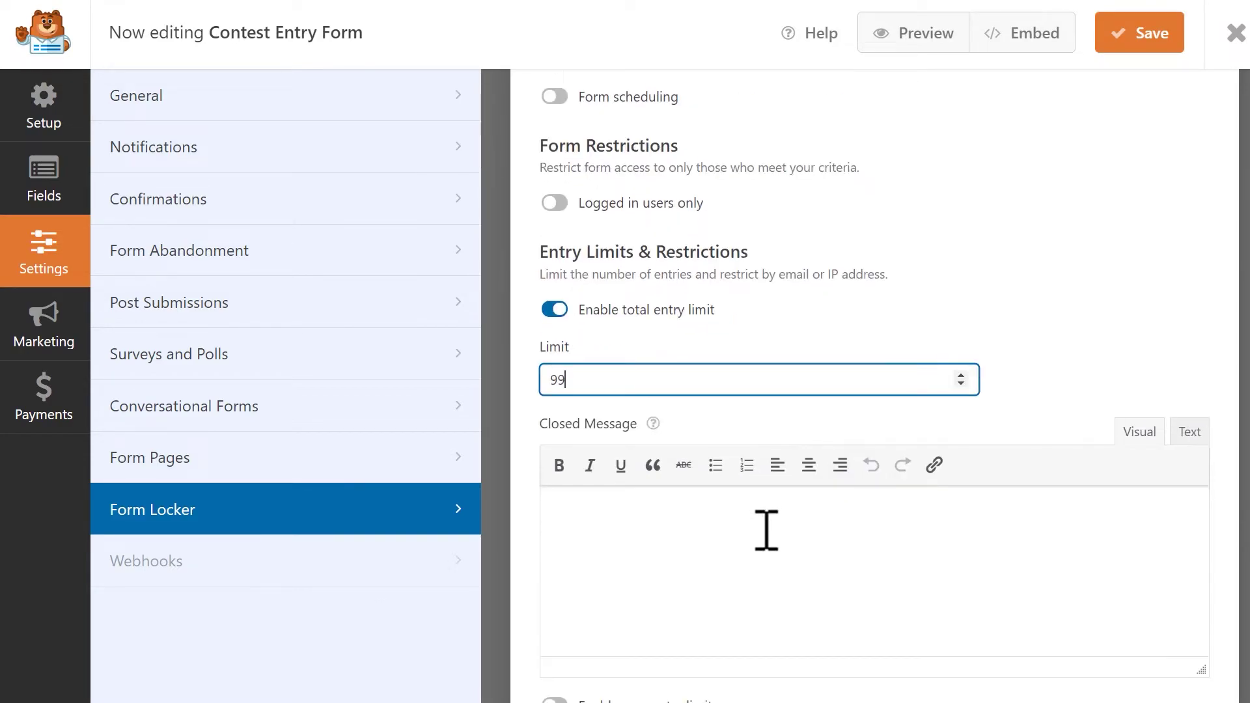
pyautogui.click(745, 555)
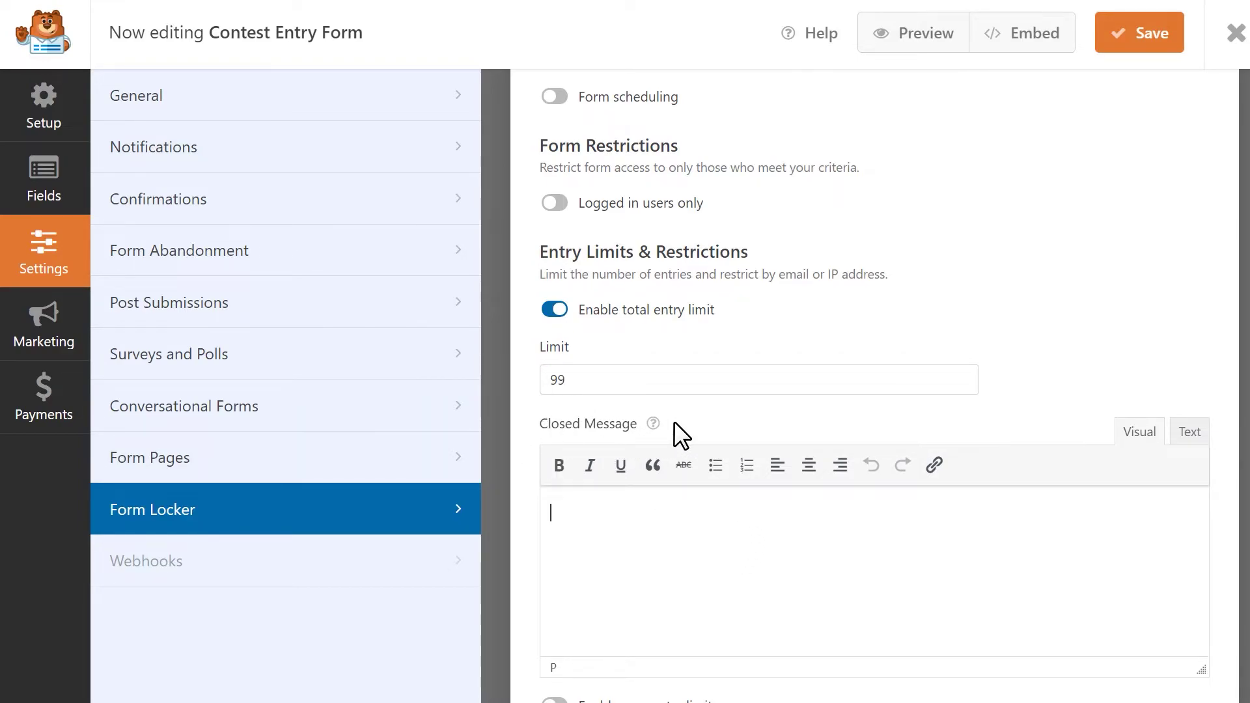
# - Enable the user entry limit and check both Restrict by IP and Restrict by email
pyautogui.scroll(-2, 514, 434)
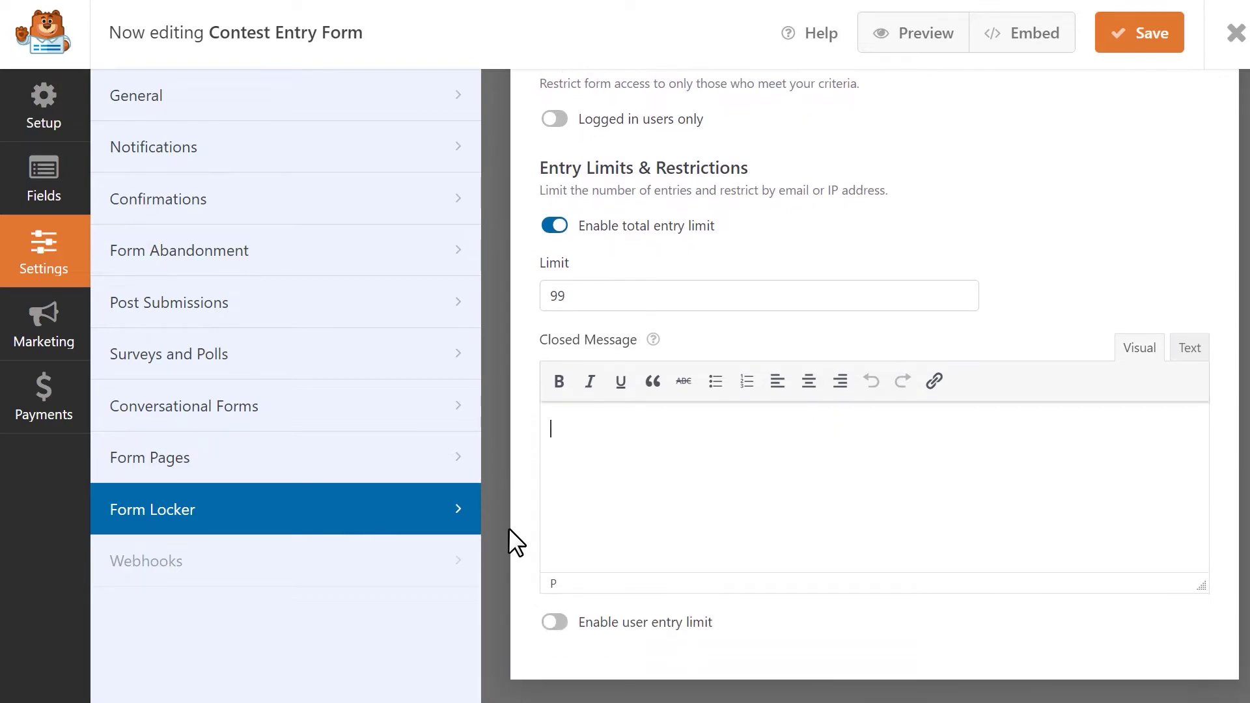
pyautogui.click(554, 622)
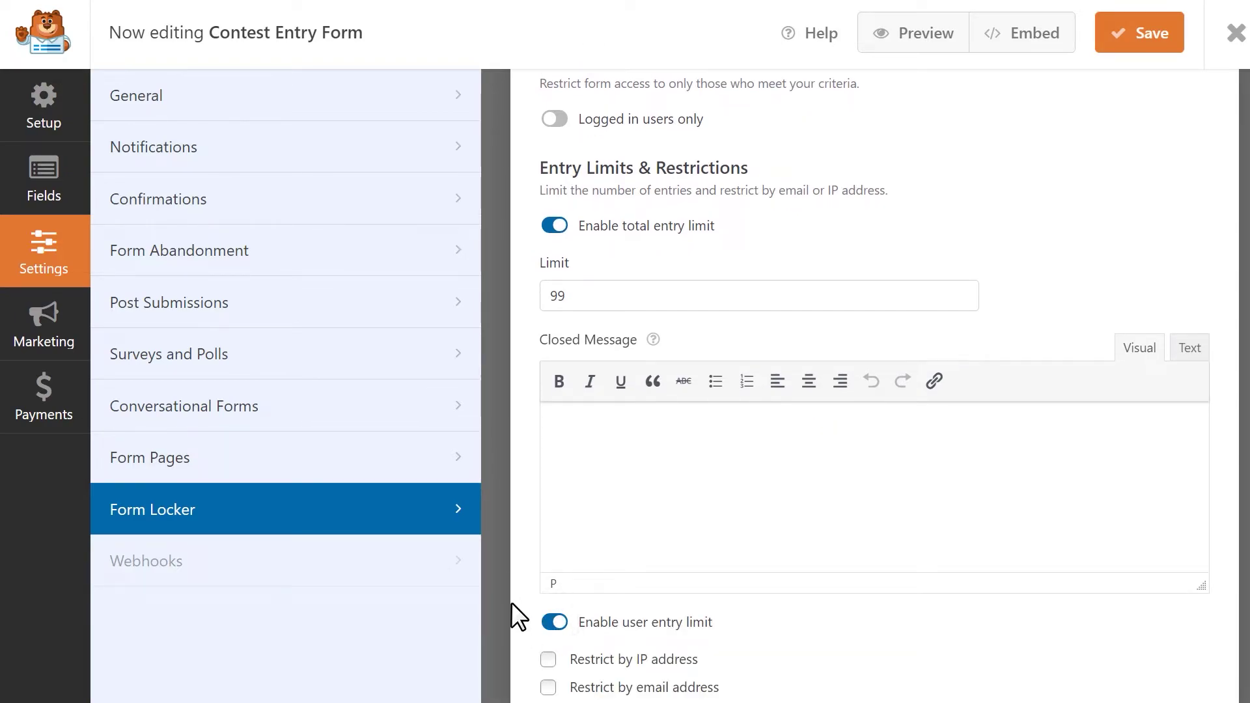
pyautogui.scroll(-5, 510, 599)
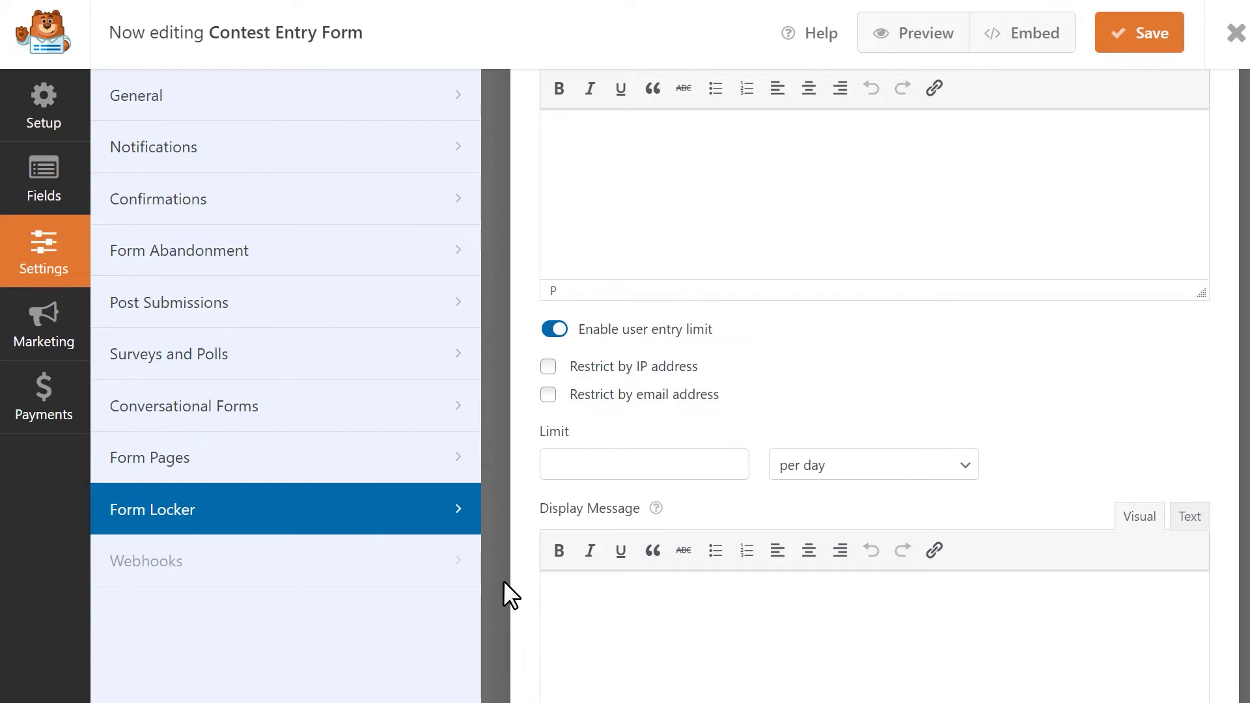
pyautogui.click(548, 367)
pyautogui.click(548, 395)
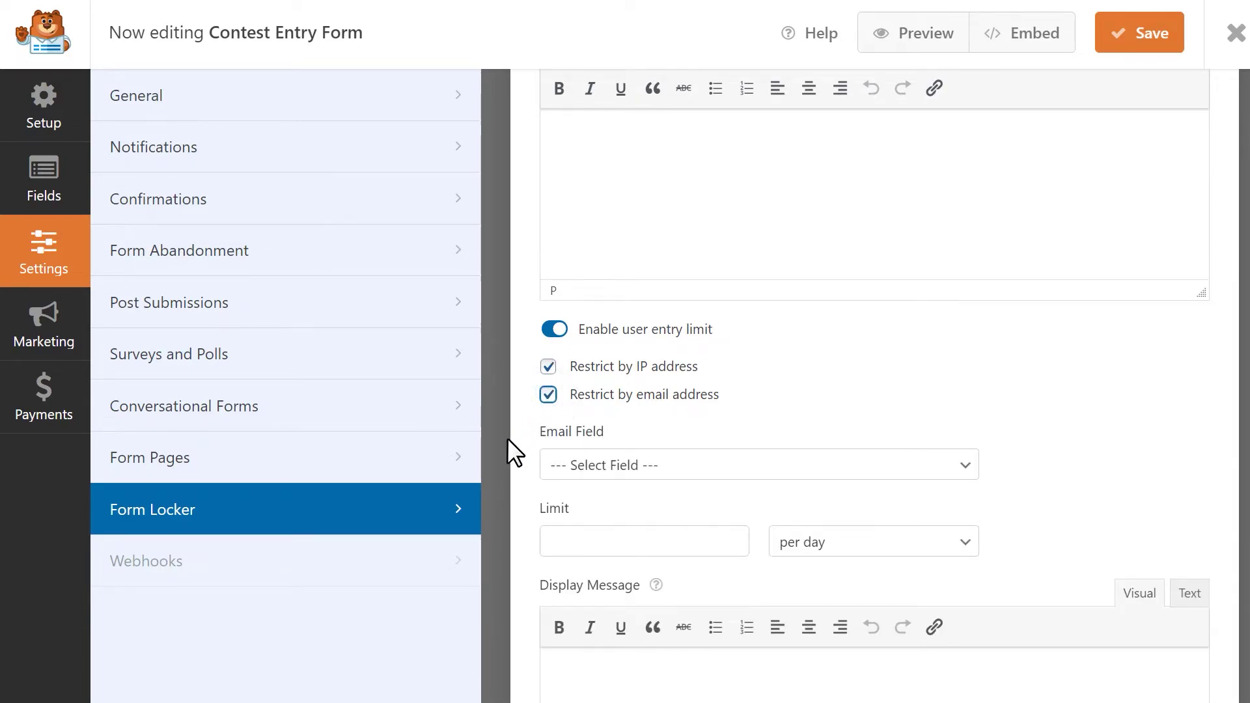
# - Use the Email field for the restriction and set the limit to 5 per day
pyautogui.click(961, 472)
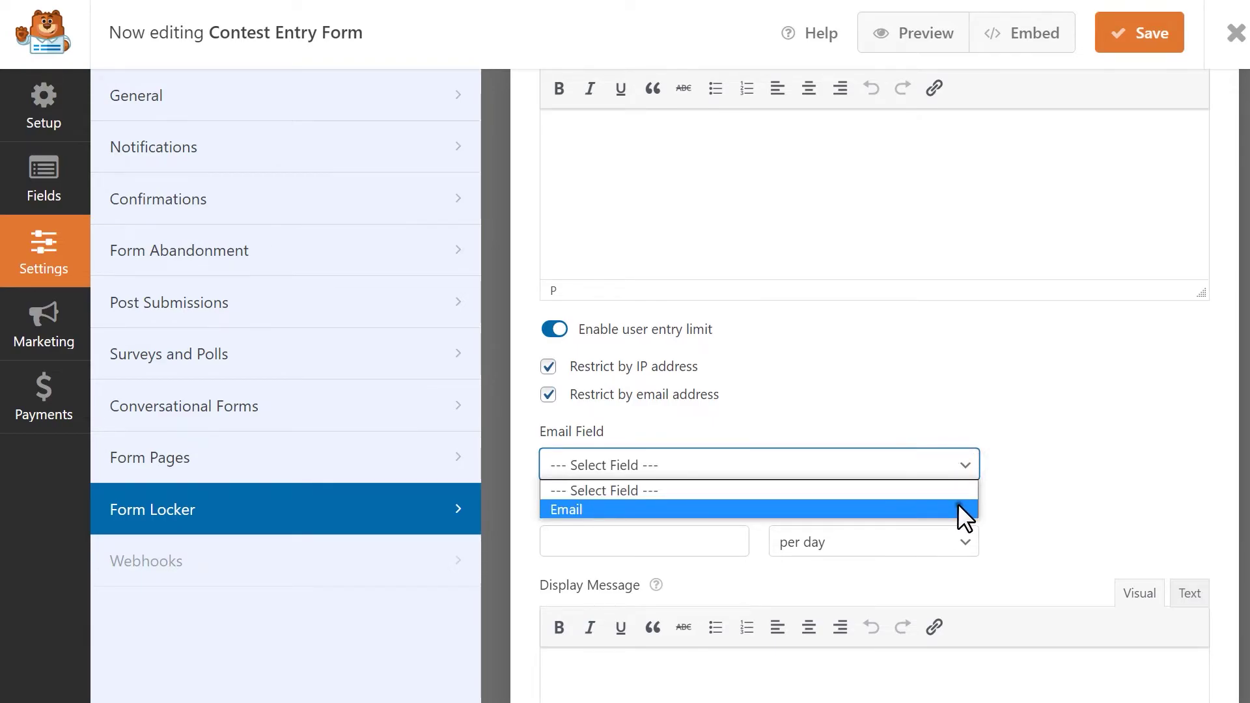
pyautogui.click(962, 511)
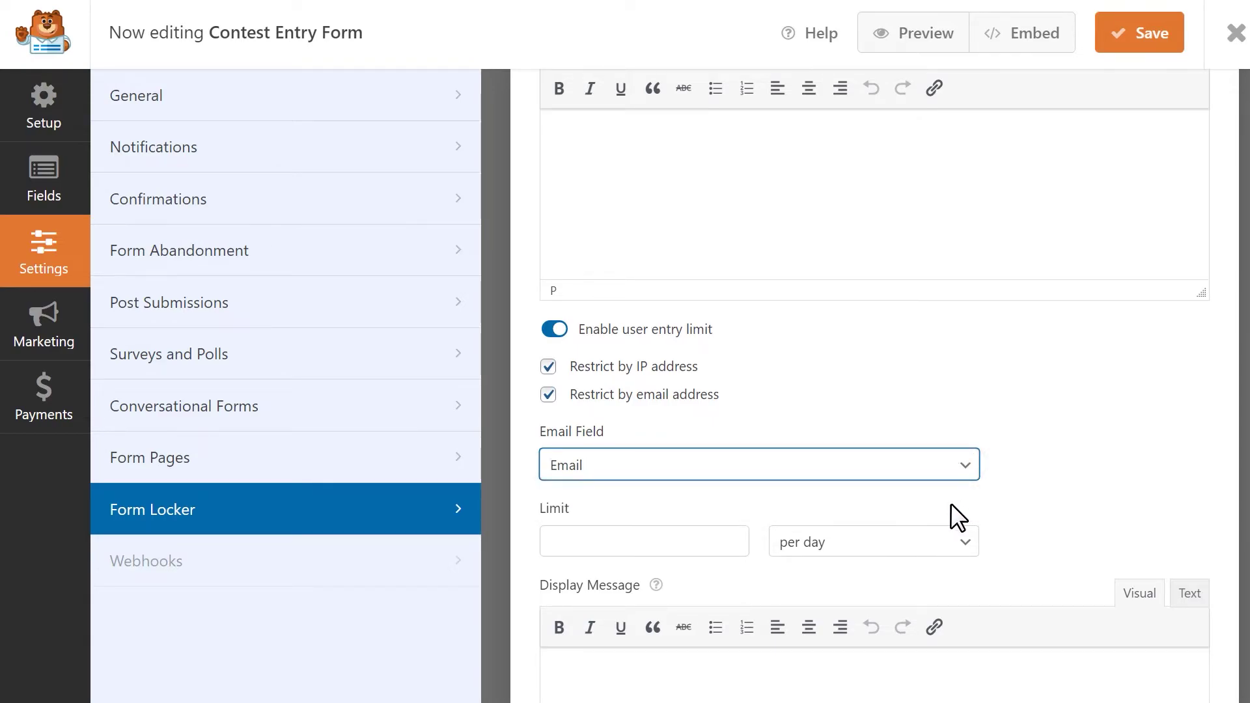
pyautogui.click(650, 539)
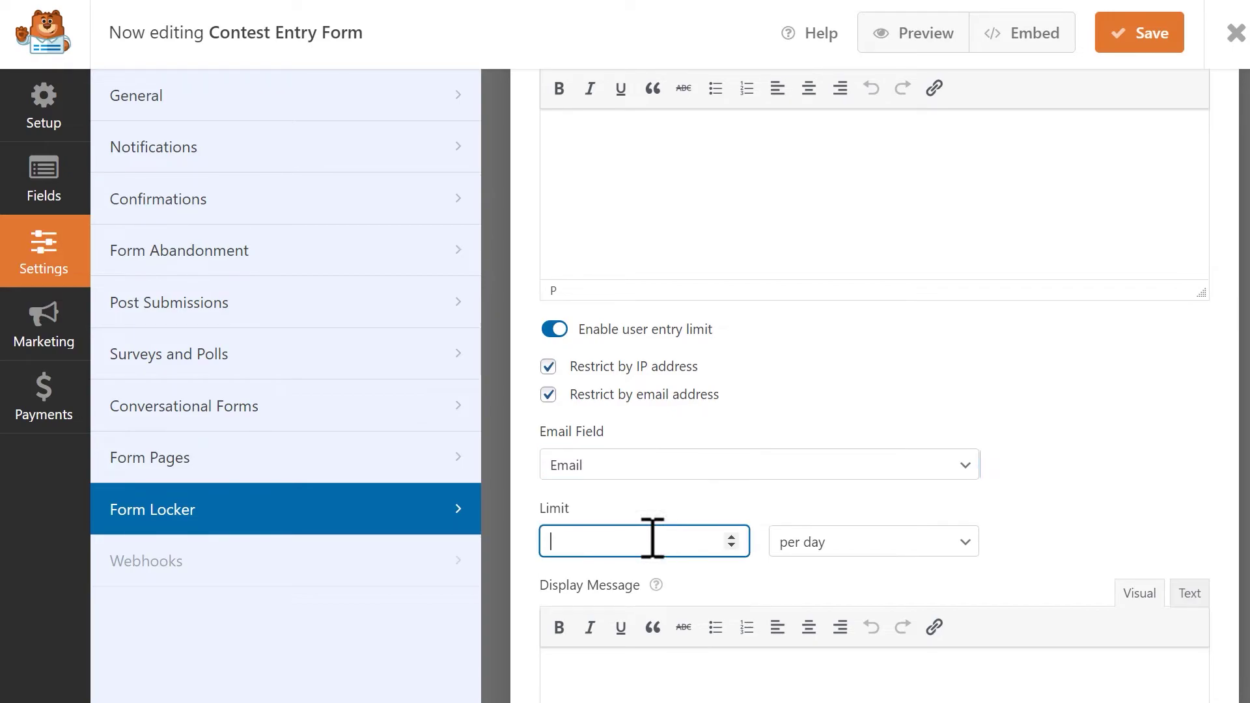
pyautogui.write('5')
pyautogui.click(944, 553)
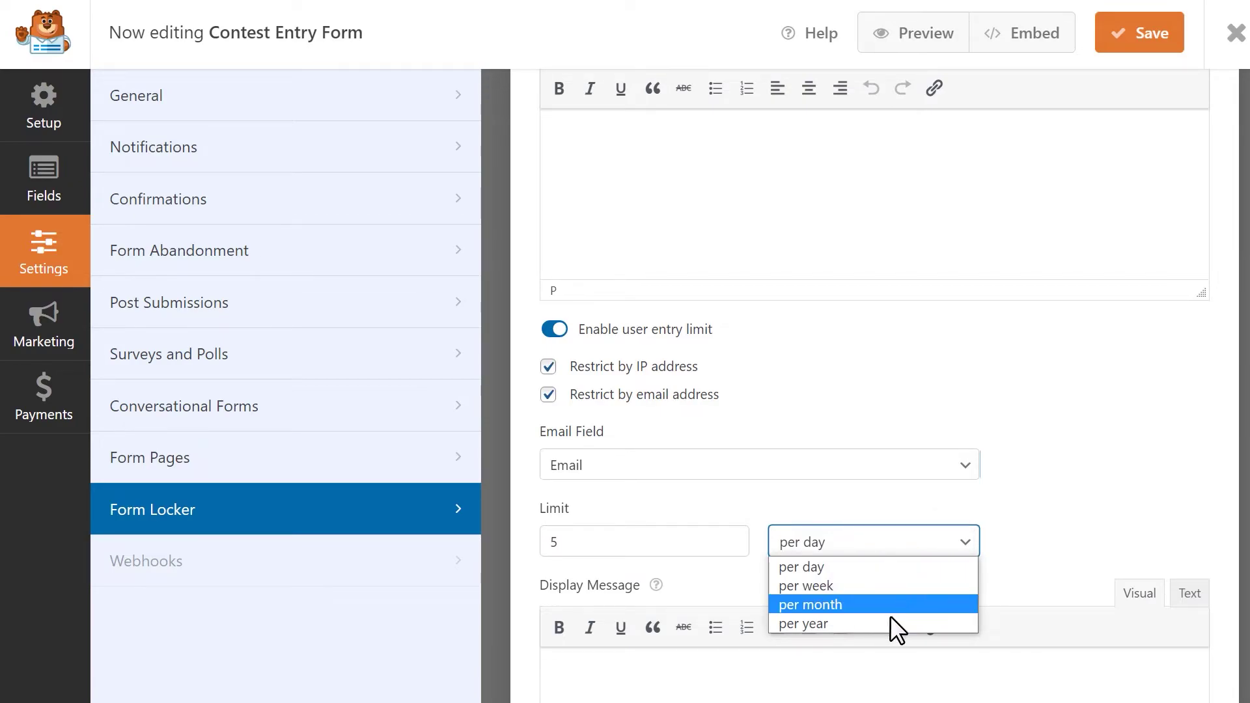
pyautogui.click(876, 570)
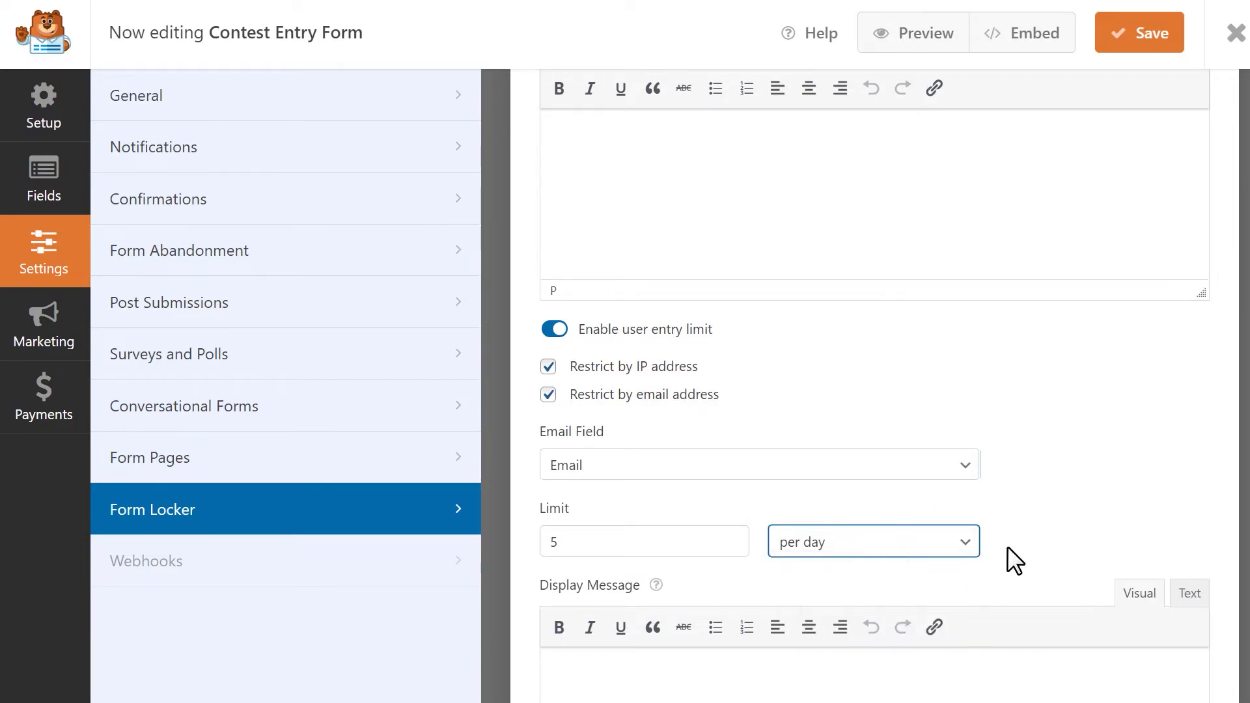
pyautogui.scroll(-3, 1026, 541)
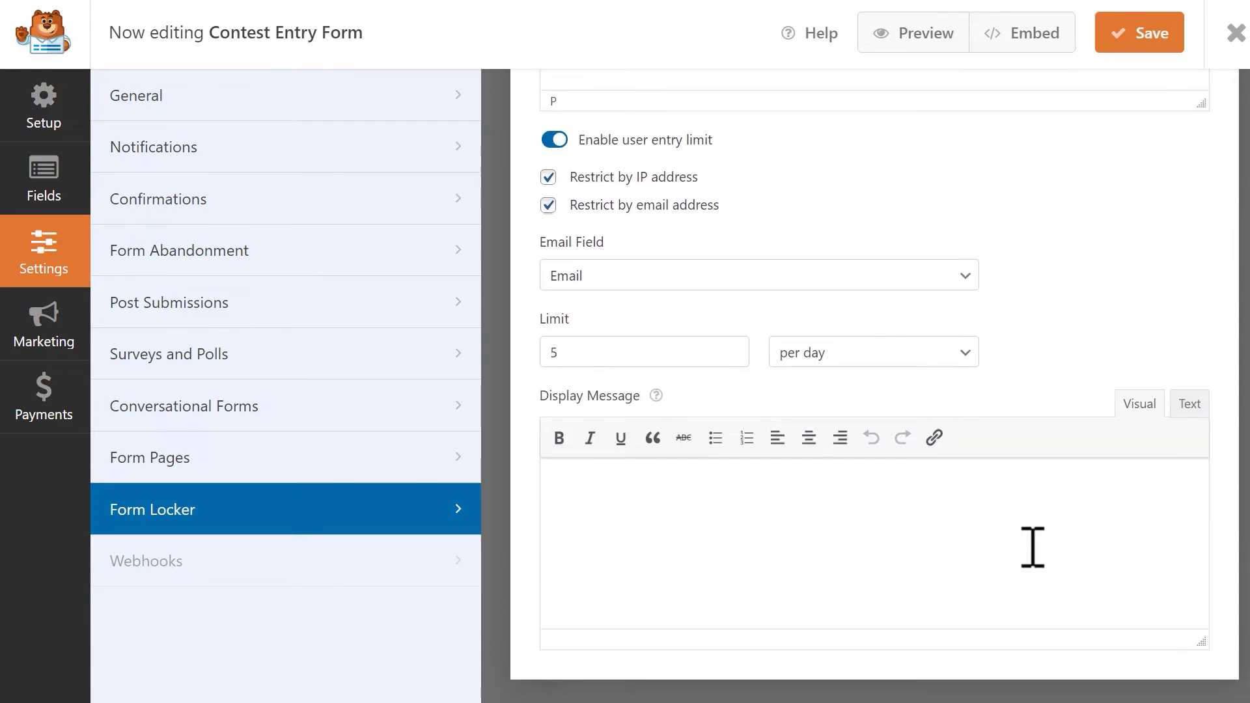
pyautogui.click(763, 533)
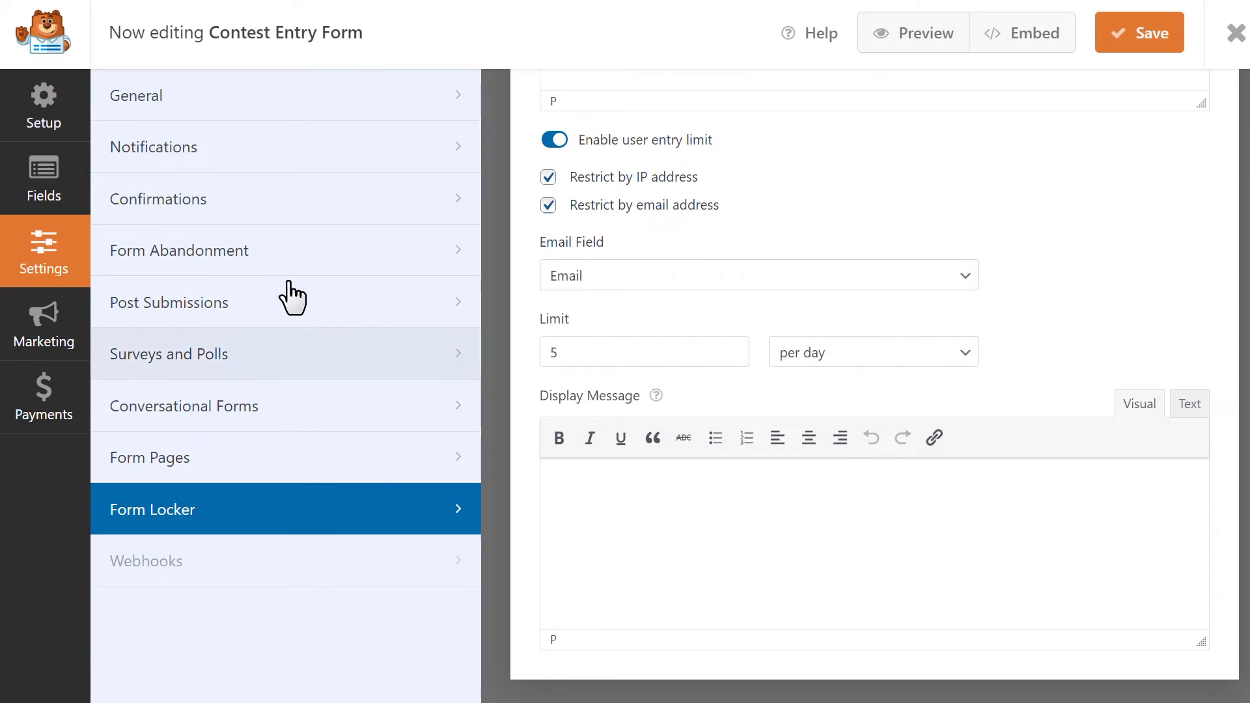
# - Open the Name field's Advanced options in the Fields panel to enable Unique Answer
pyautogui.click(73, 194)
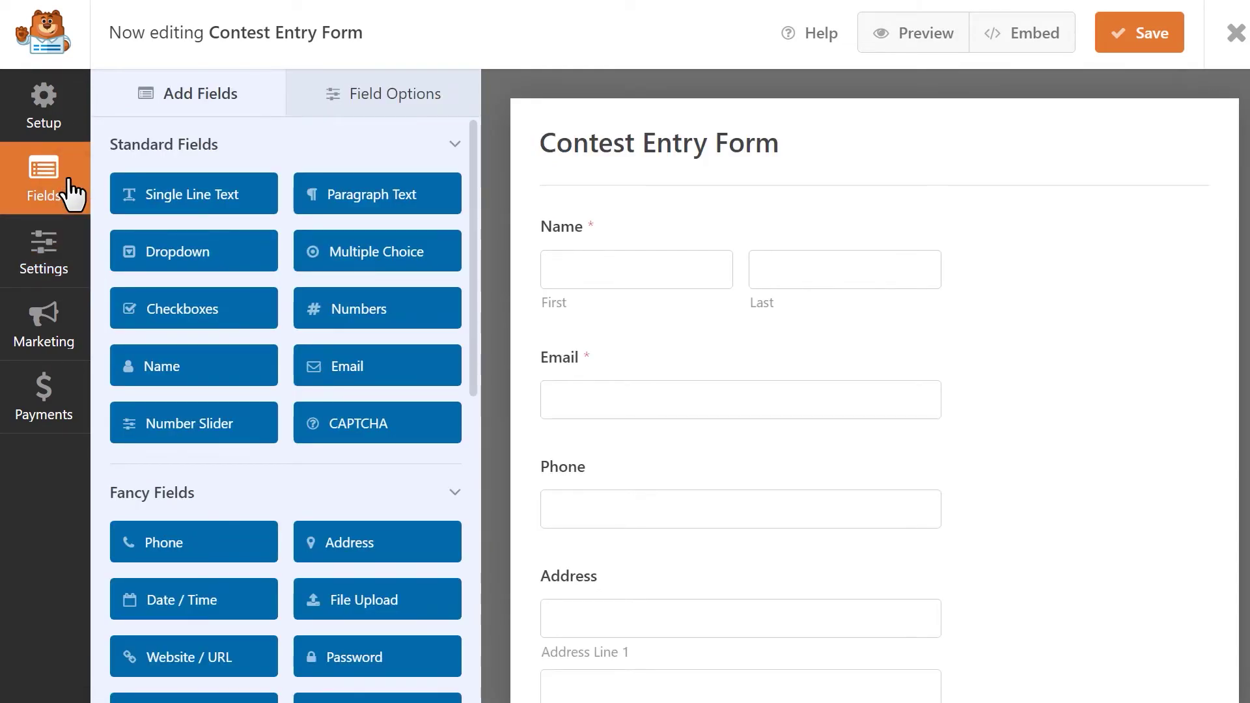
pyautogui.click(624, 227)
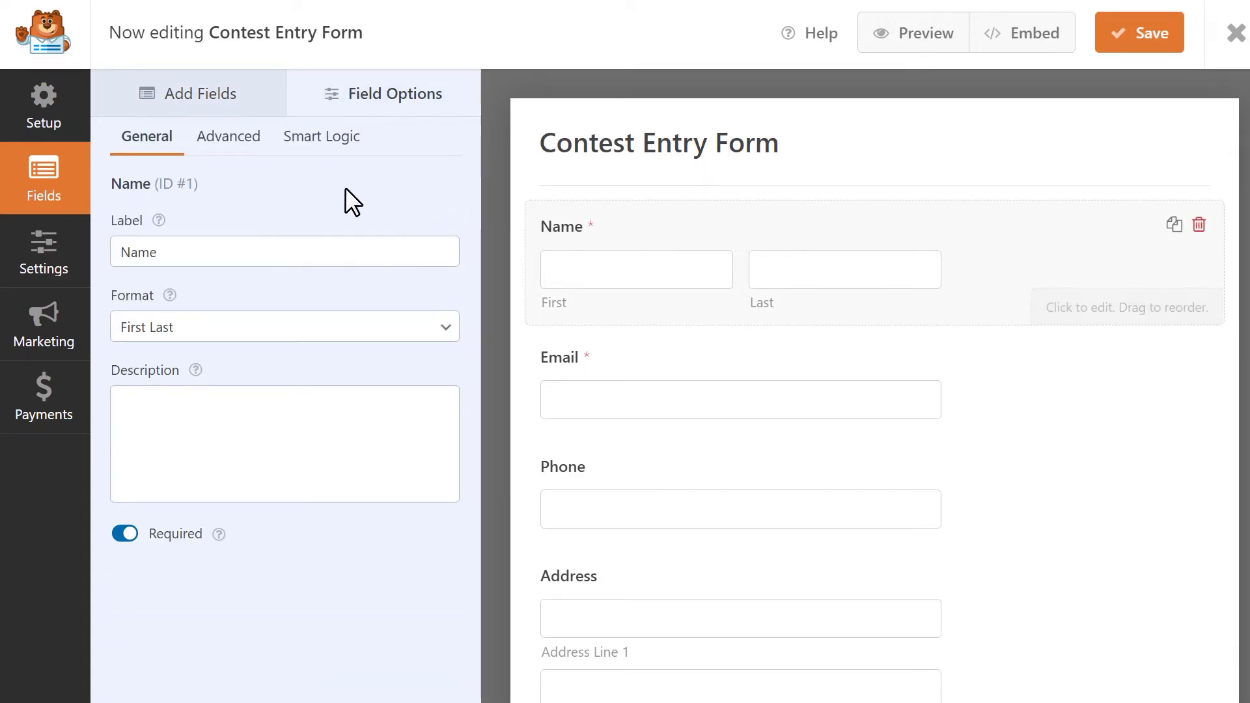
pyautogui.click(252, 145)
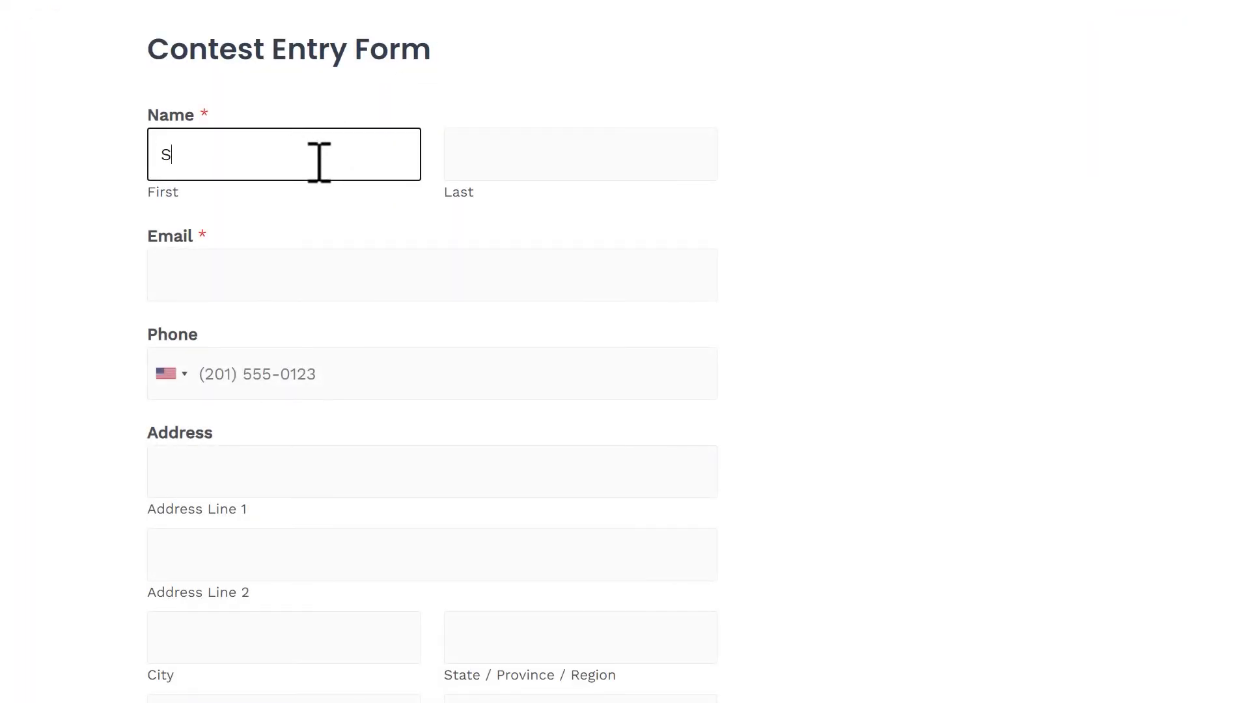
# - On the live form, enter a repeated first and last name to trigger the uniqueness check
pyautogui.press('Tab')
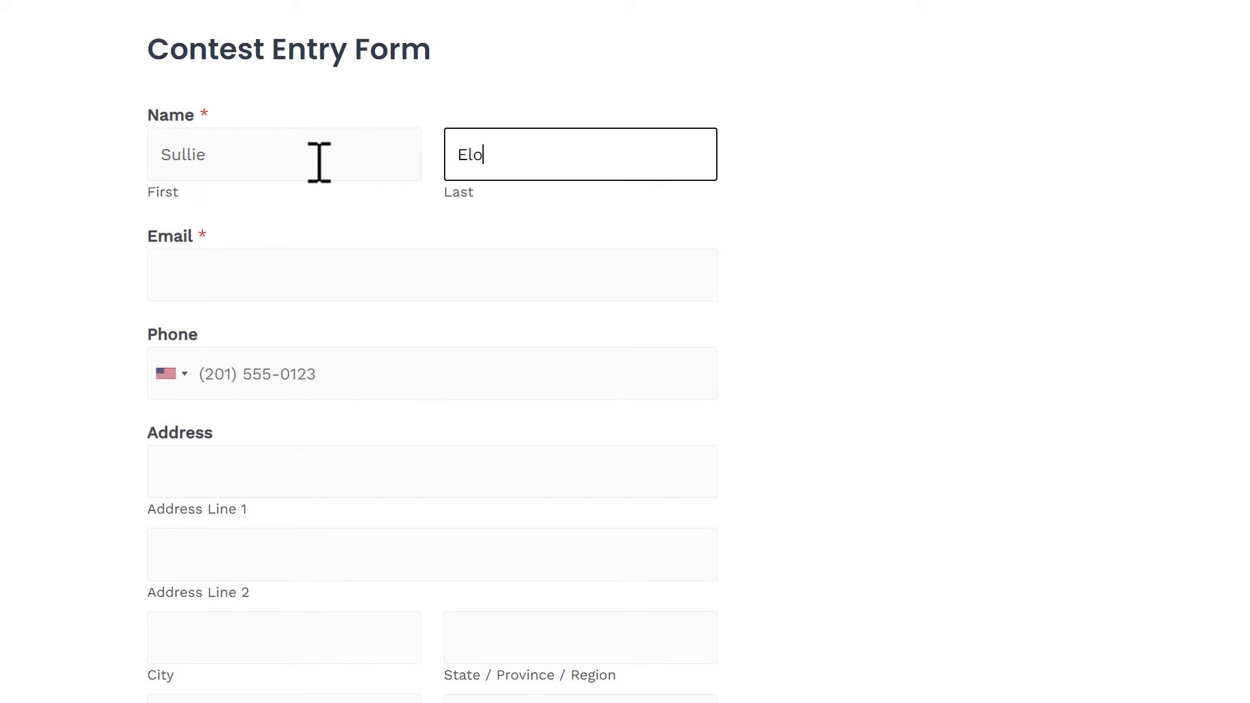
pyautogui.press('Tab')
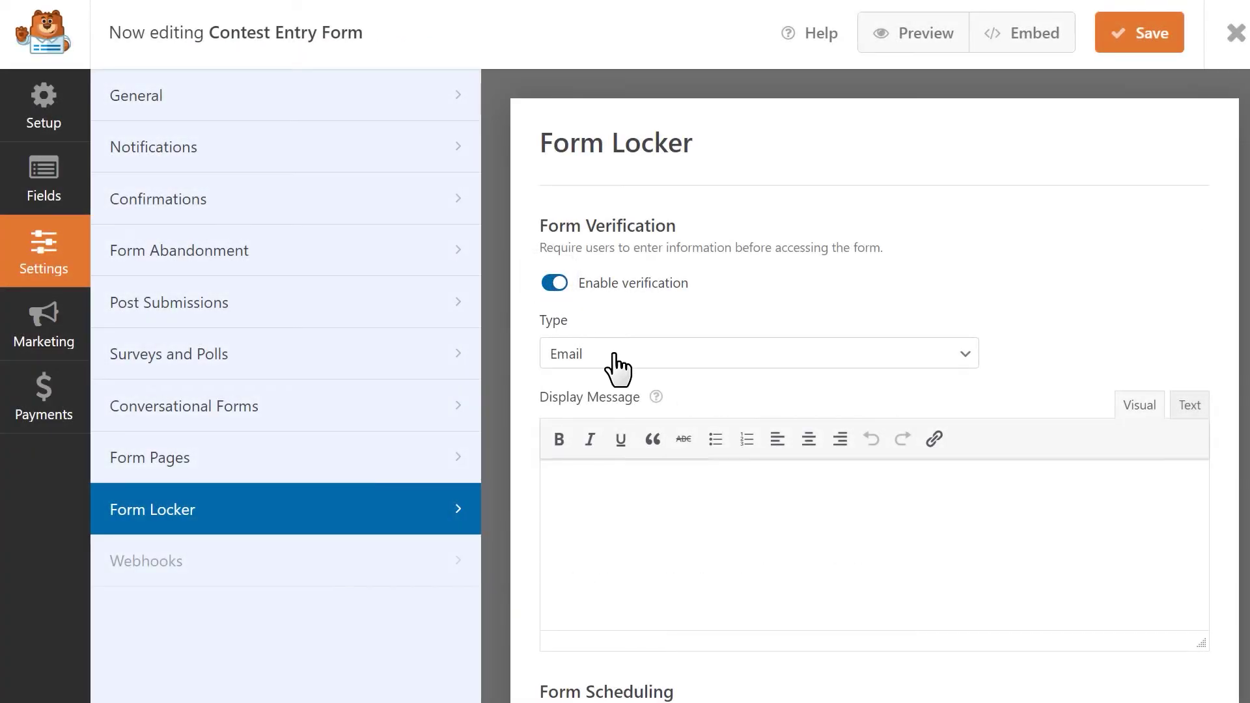
# - Switch Form Locker verification from email to Age, with a minimum age of 18
pyautogui.click(615, 356)
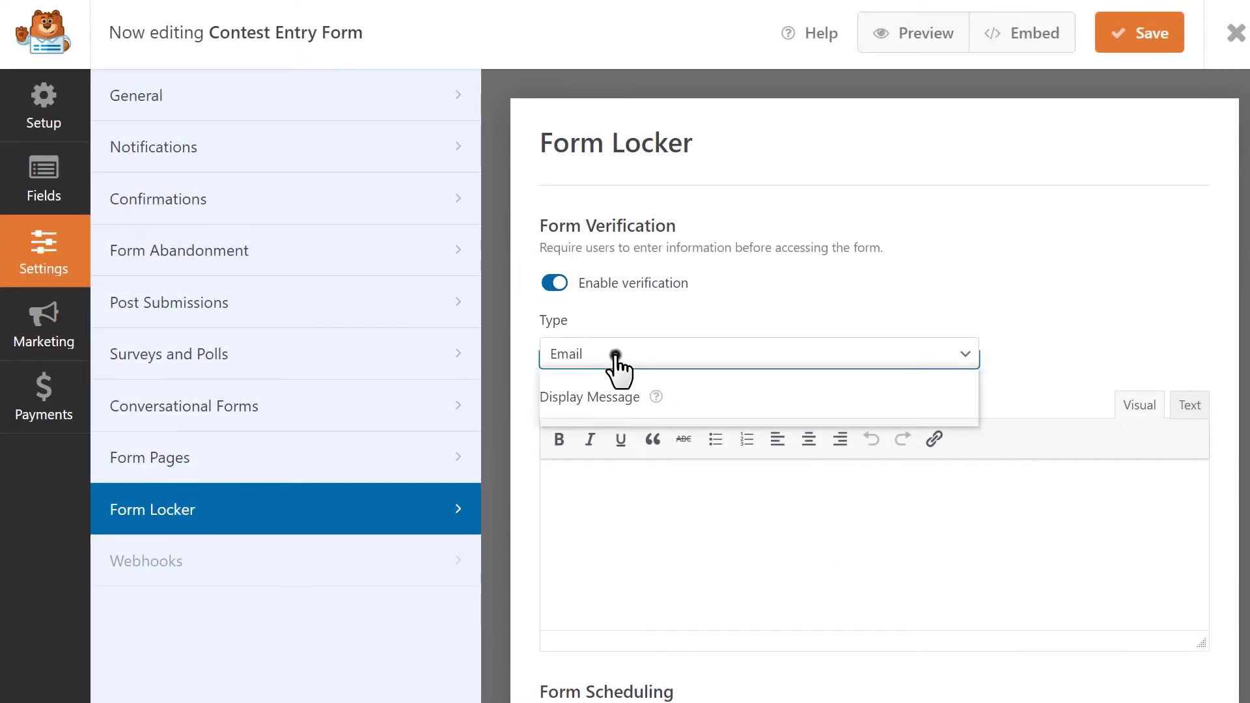
pyautogui.click(610, 397)
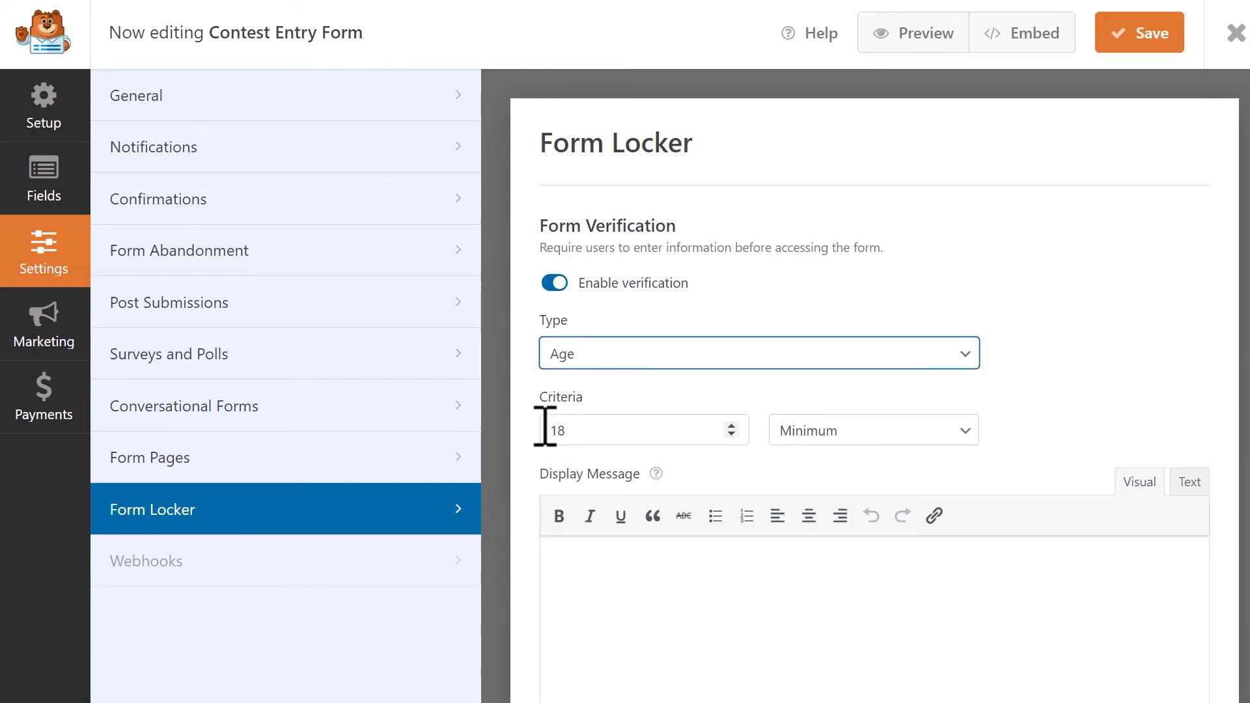
pyautogui.scroll(-8, 530, 426)
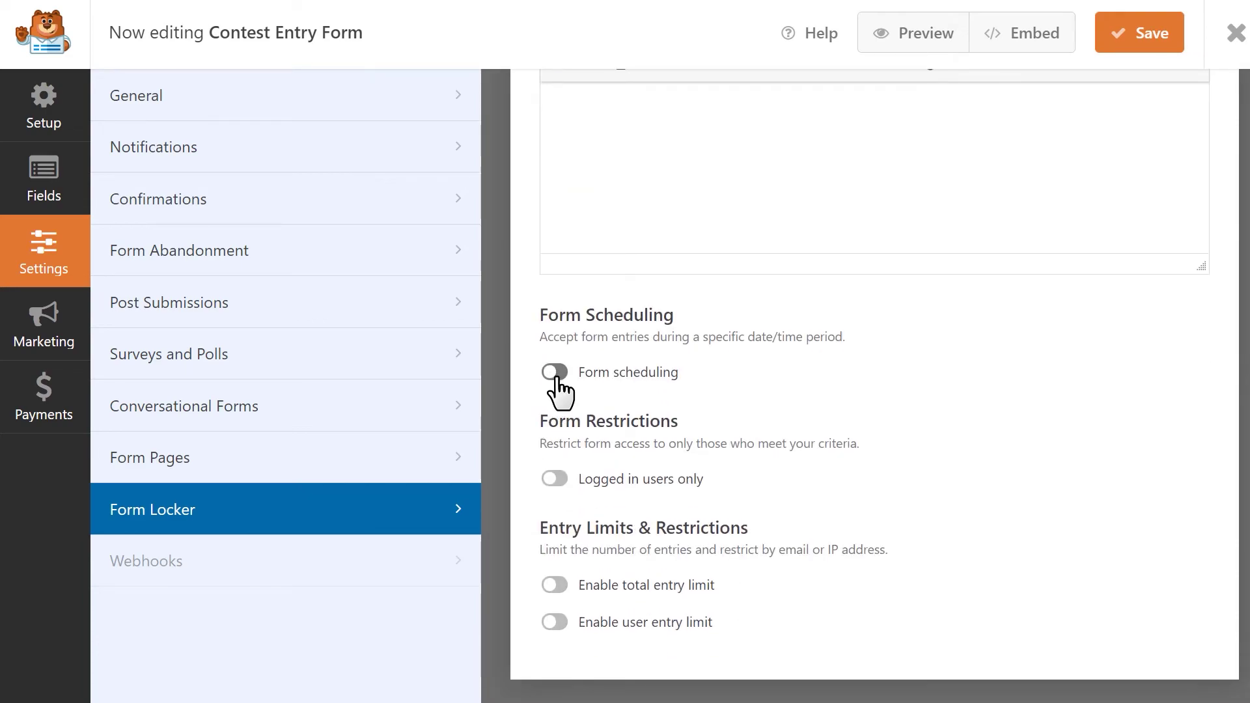
# - Enable form scheduling with a start date of October 8, 2021
pyautogui.click(555, 373)
pyautogui.click(632, 444)
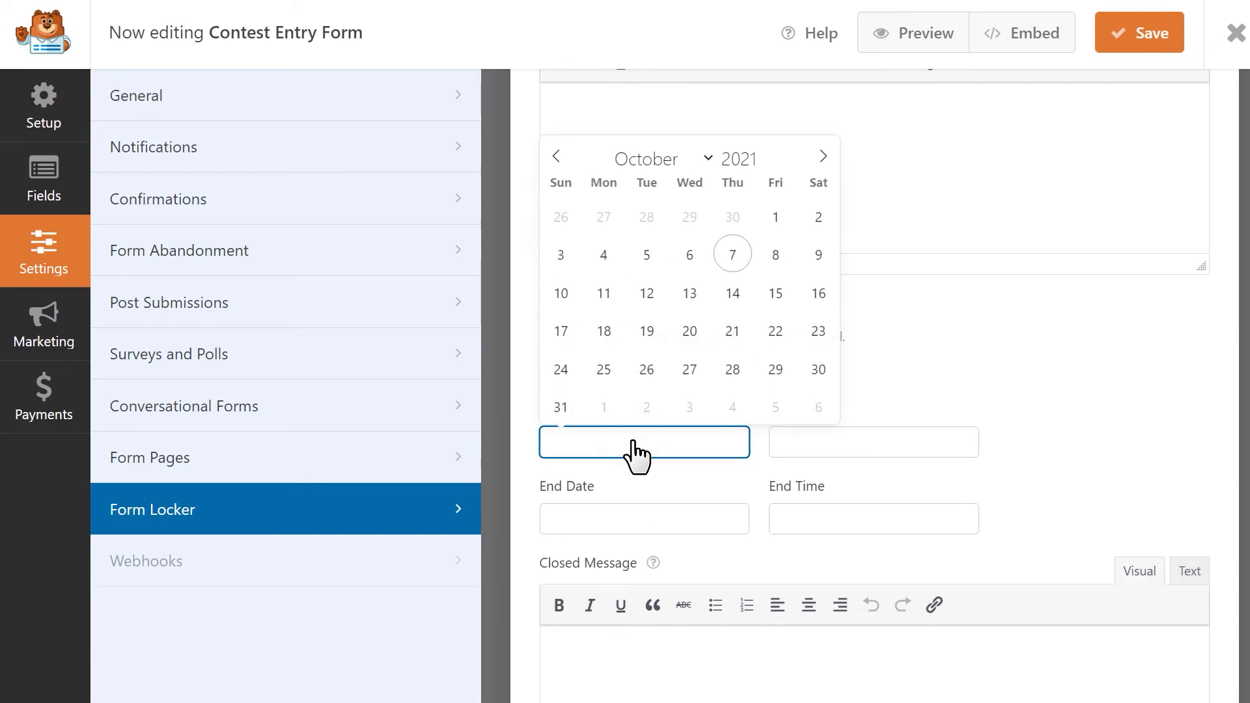
pyautogui.click(775, 256)
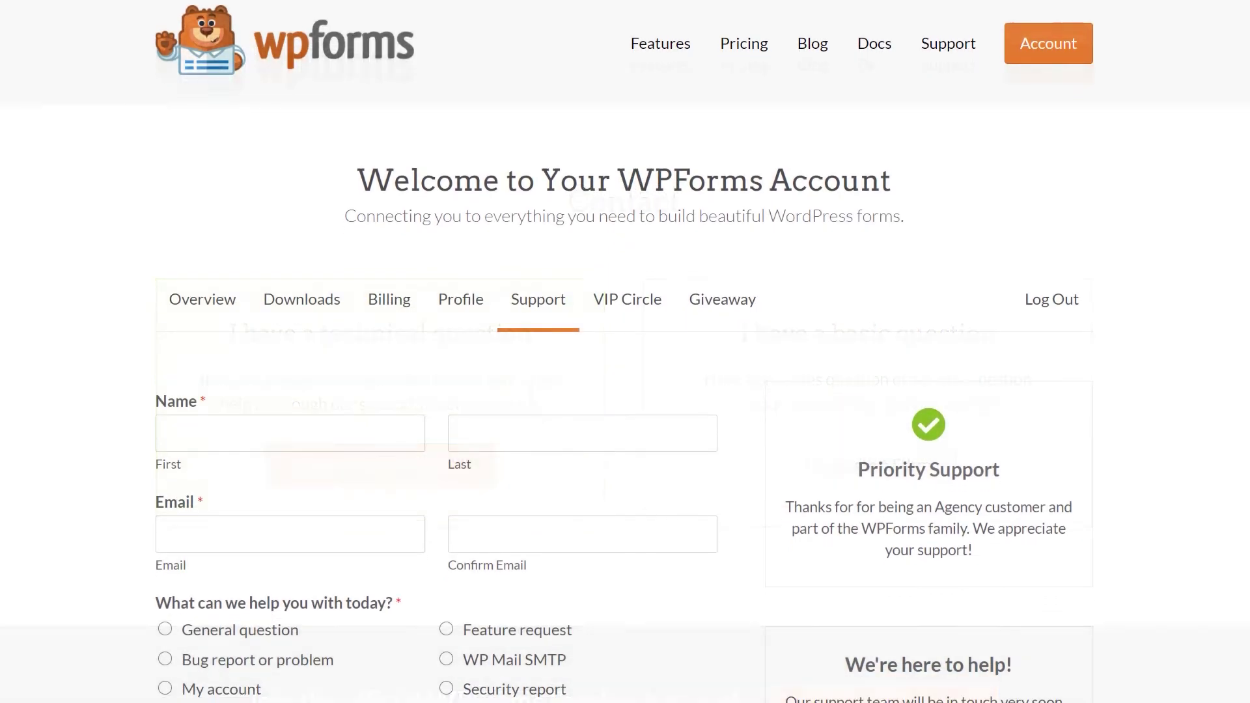
# - Scroll down to the Account Support ticket form's name, email, help topic and website fields
pyautogui.scroll(-6, 625, 351)
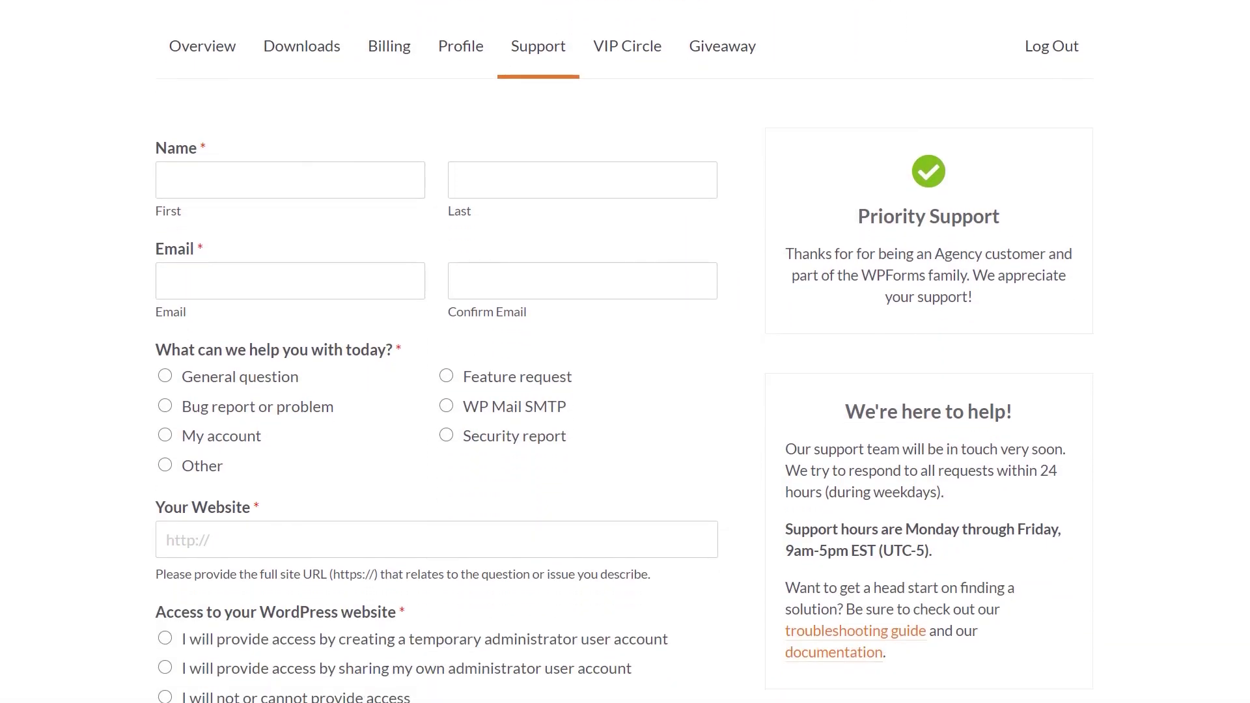